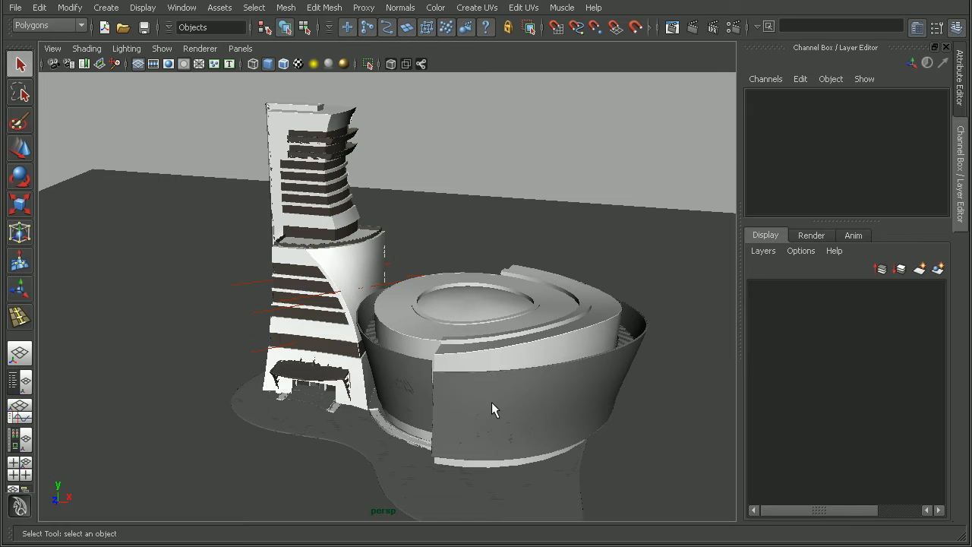
Step: Select the whole bldg_b group and create a new display layer from it
left_click(553, 326)
key("Up")
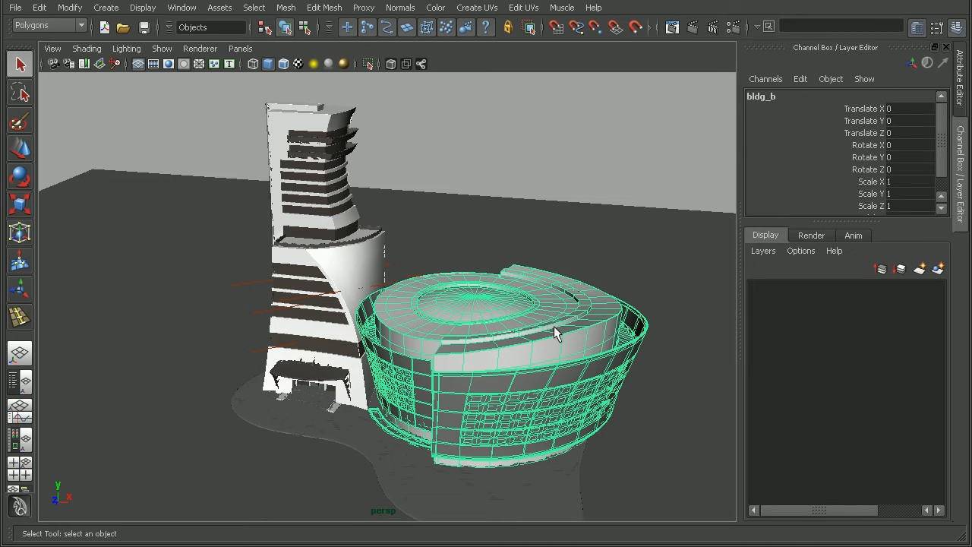
left_click(939, 270)
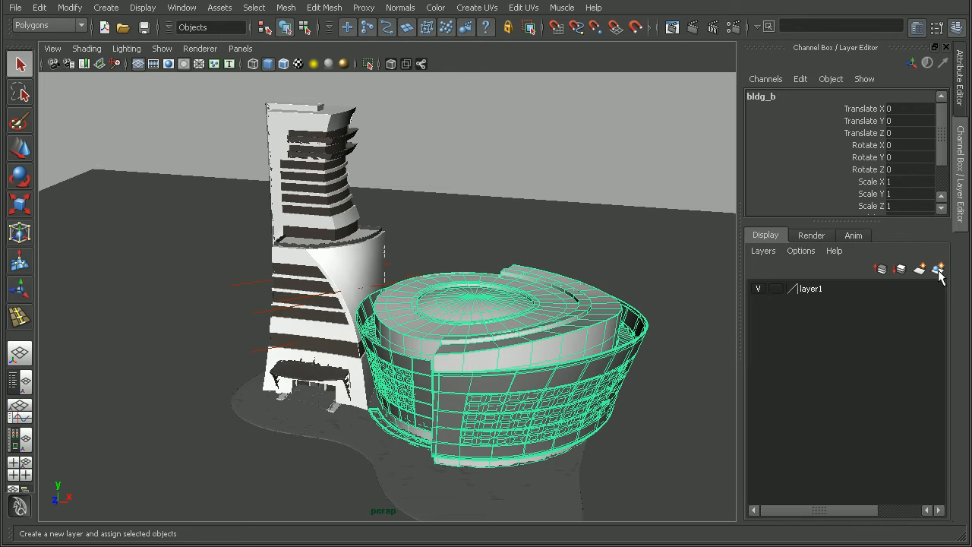
Step: Rename the new layer to bldg_b_highRes_displayLayer and save it
double_click(833, 290)
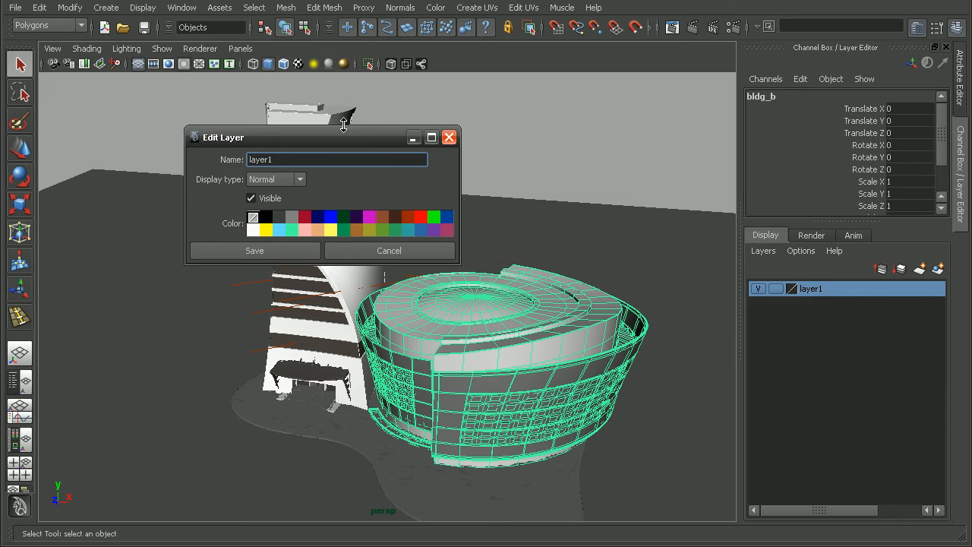
left_click_drag(344, 140, 547, 142)
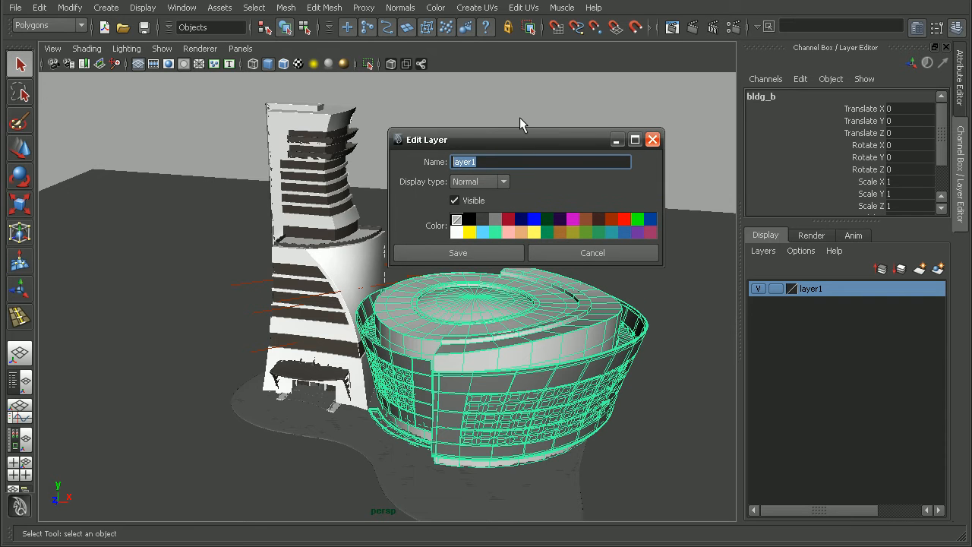
type("bldg_b_")
type("highRes")
type("_displayLayer")
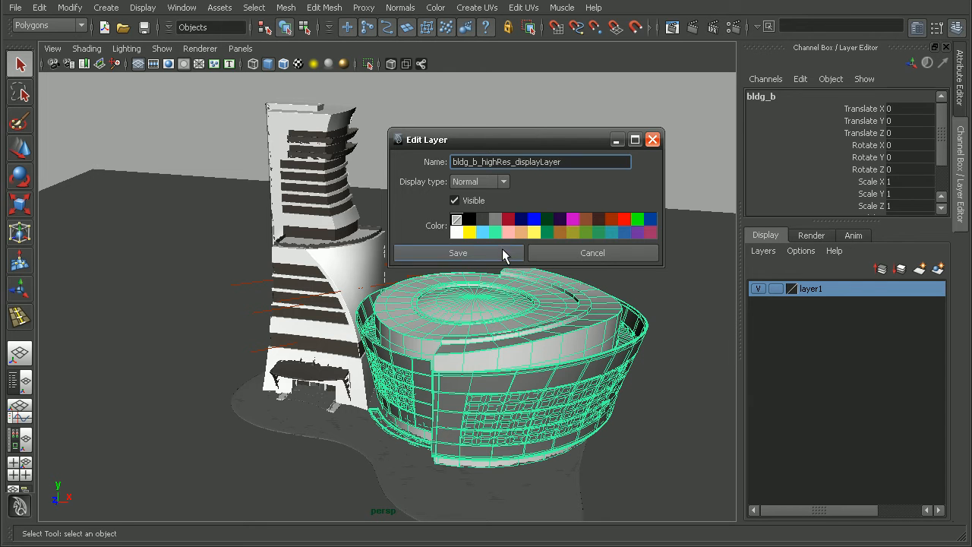
left_click(503, 254)
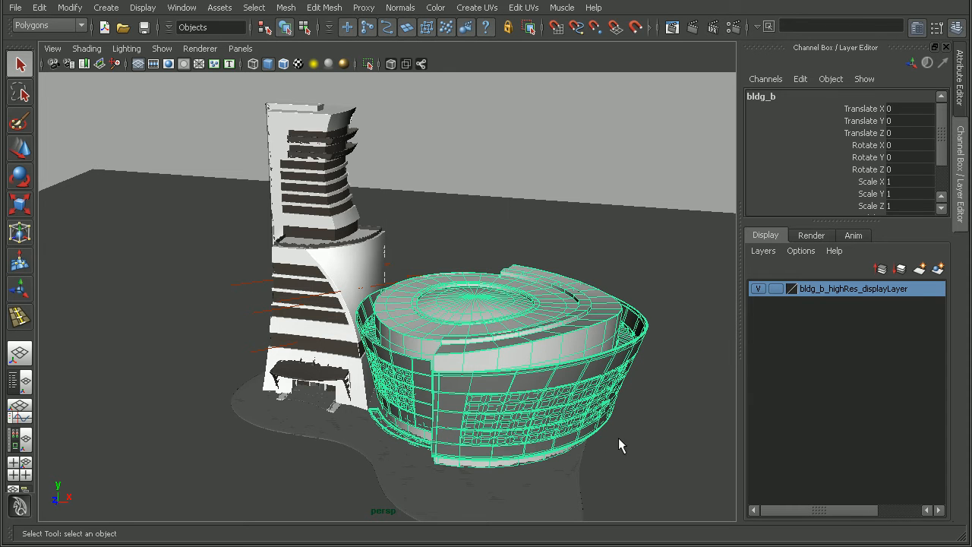
Step: Select bldg_b_lowRes in the Outliner and set its Visibility to 1 so the box appears
left_click(20, 383)
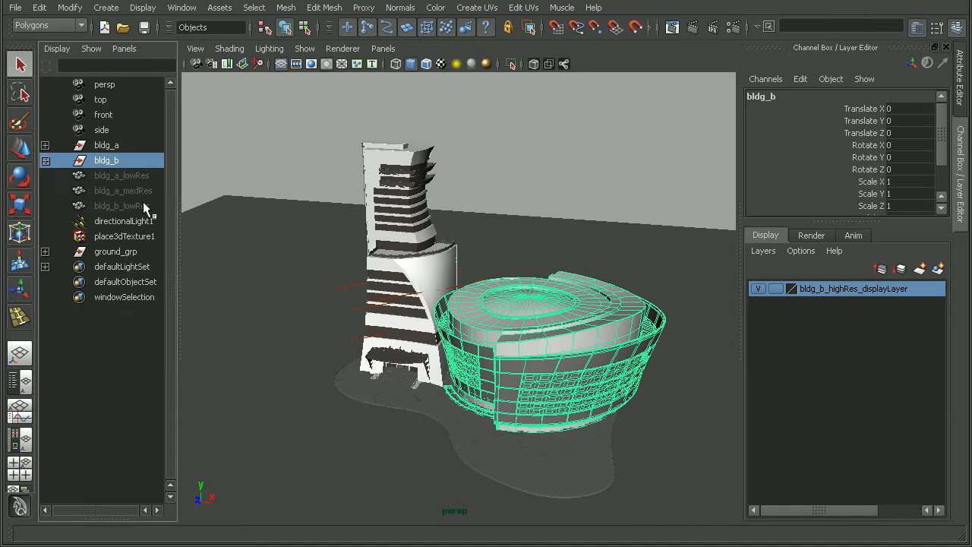
left_click(148, 207)
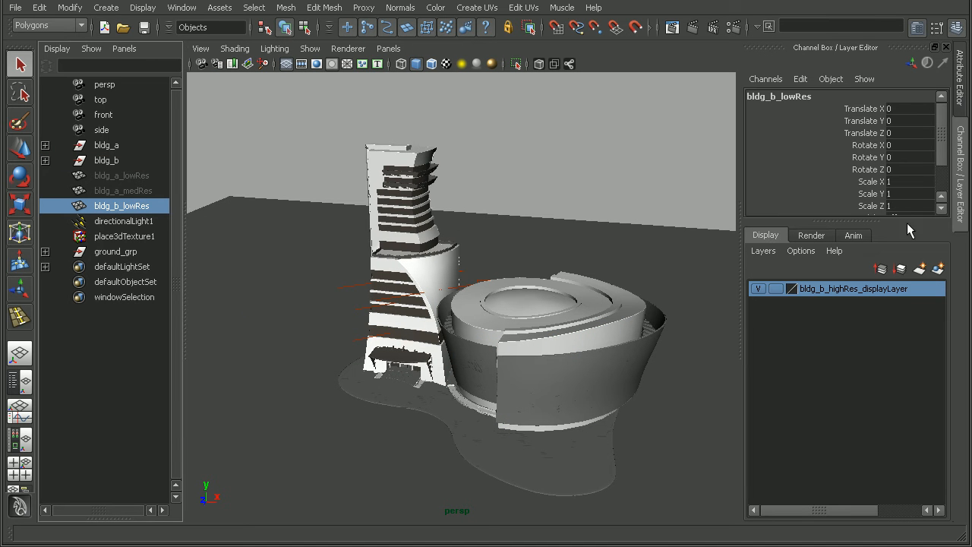
left_click_drag(908, 145, 934, 154)
scroll(942, 158, "down", 2)
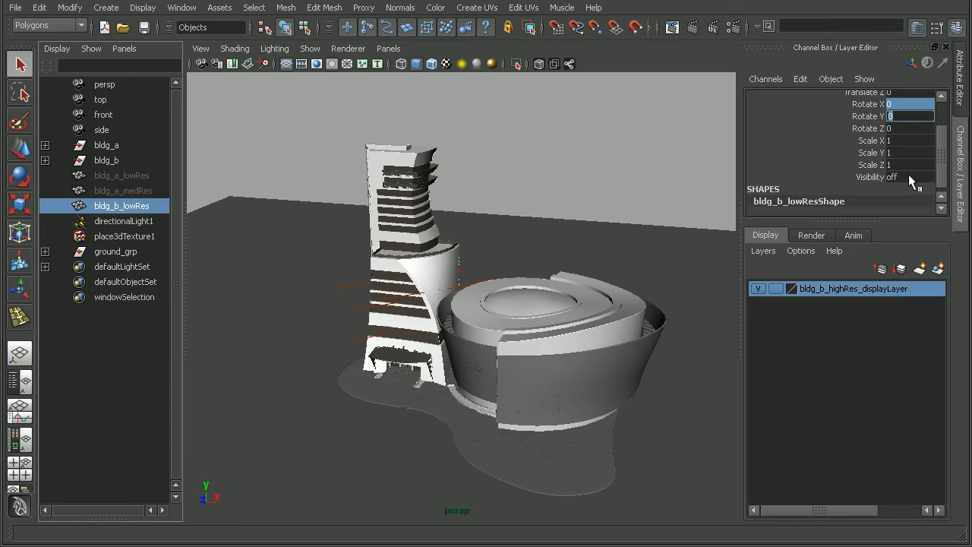
left_click(912, 182)
type("1")
key("Return")
left_click_drag(628, 367, 627, 326, "alt")
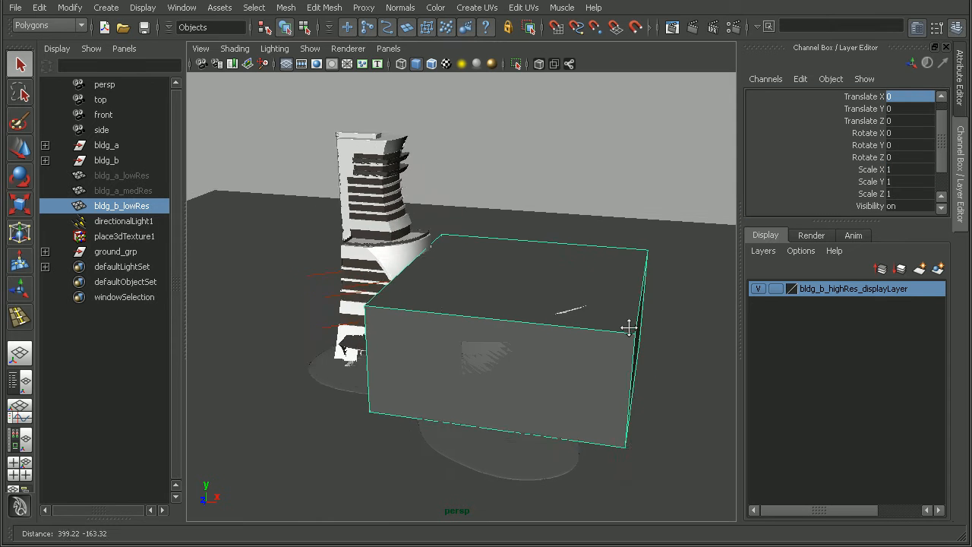
right_click_drag(627, 326, 651, 327, "alt")
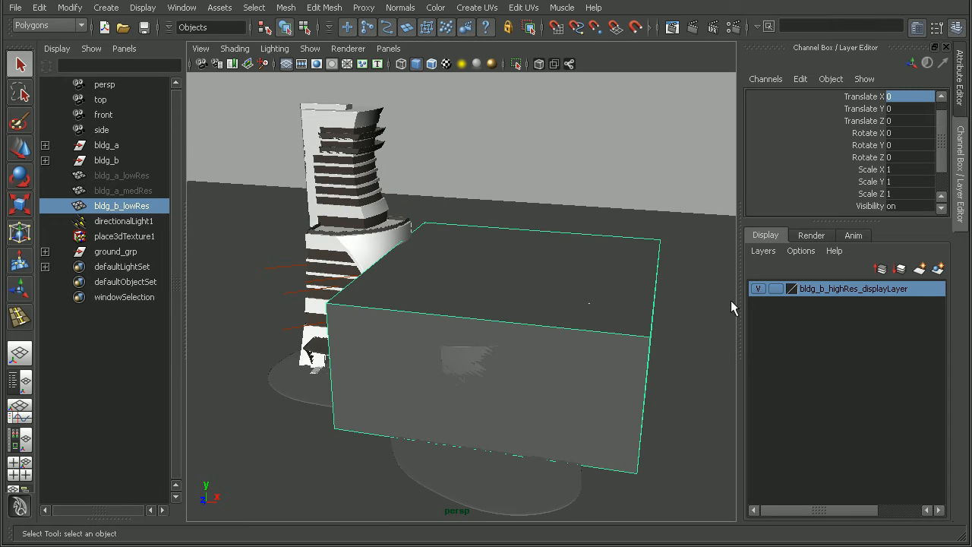
Step: Hide the bldg_b high-res display layer, leaving only the low-res box
left_click(760, 289)
left_click_drag(596, 308, 538, 309, "alt")
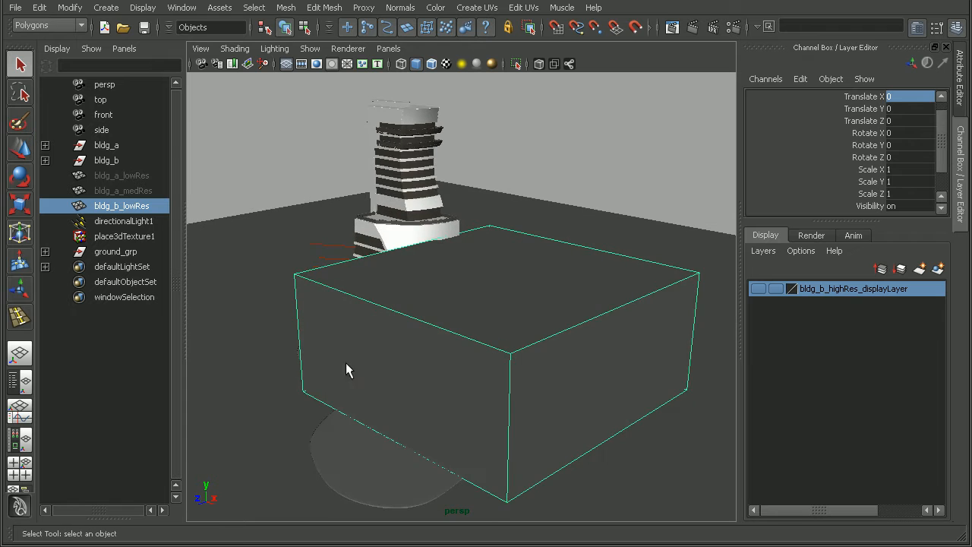
mouse_move(534, 424)
left_mouse_down("alt")
mouse_move(565, 417)
mouse_move(411, 328)
left_mouse_up("alt")
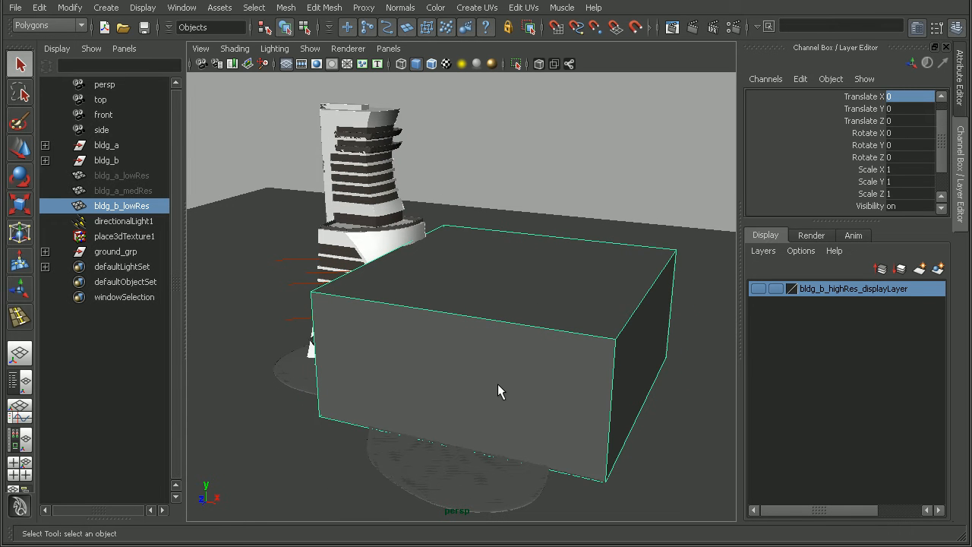
Step: Create a new layer from the low-res box and rename it bldg_b_lowRes_displayLayer
left_click(939, 269)
double_click(813, 289)
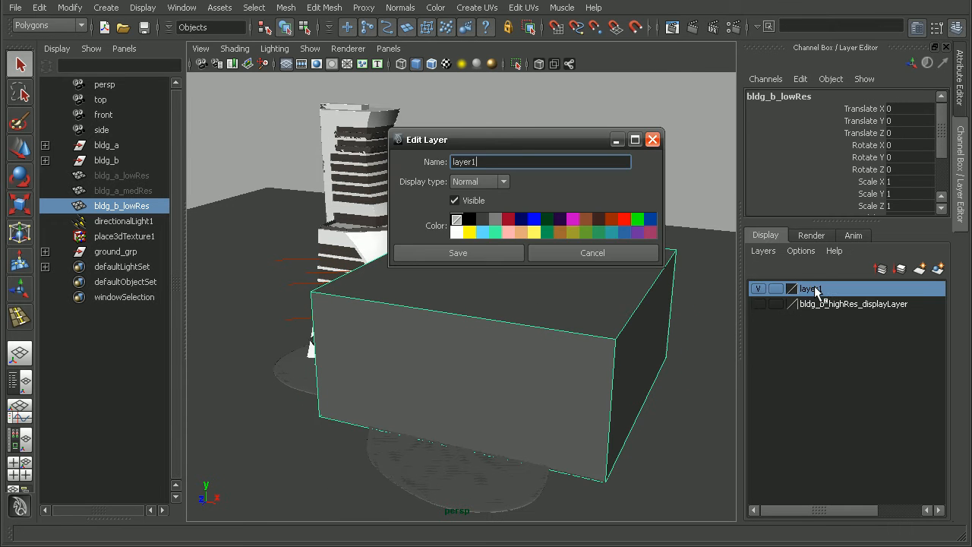
left_click_drag(502, 161, 397, 160)
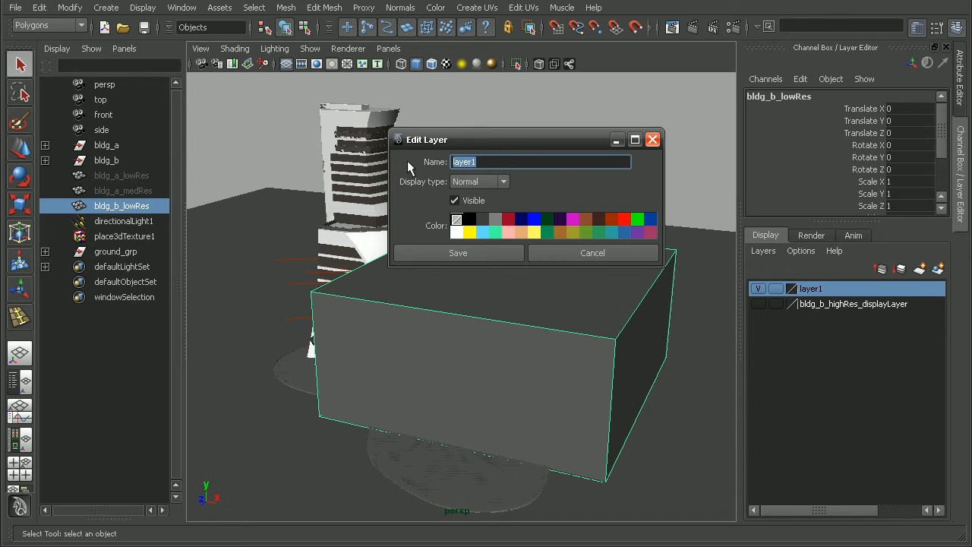
type("bldg_b_lowRe")
type("s_displayLa")
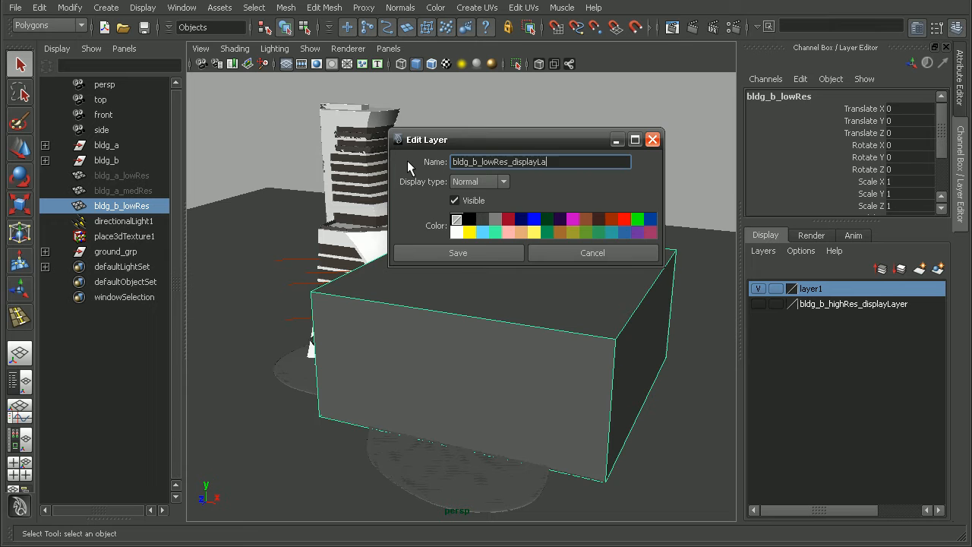
type("yer")
left_click(456, 254)
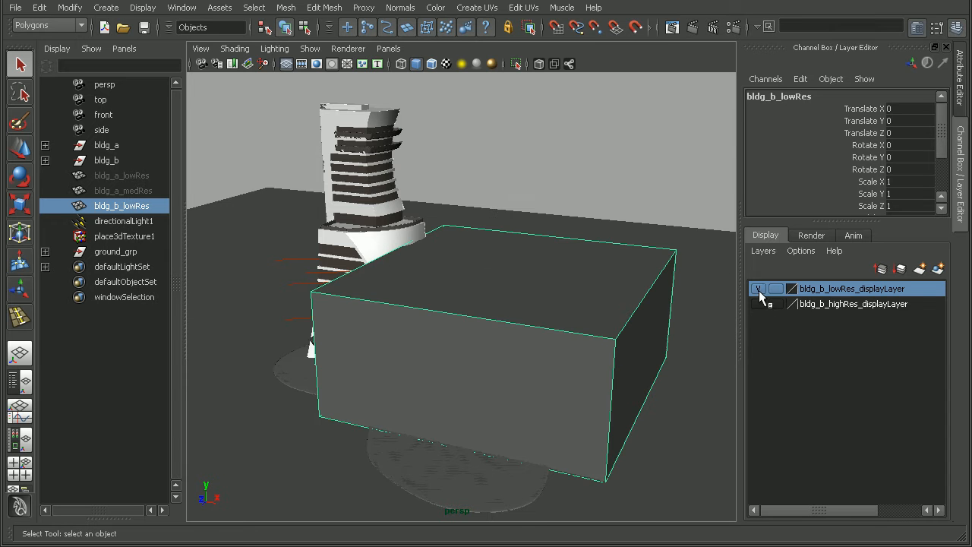
left_click(759, 290)
left_click(758, 304)
left_click(758, 288)
left_click(757, 290)
left_click(761, 302)
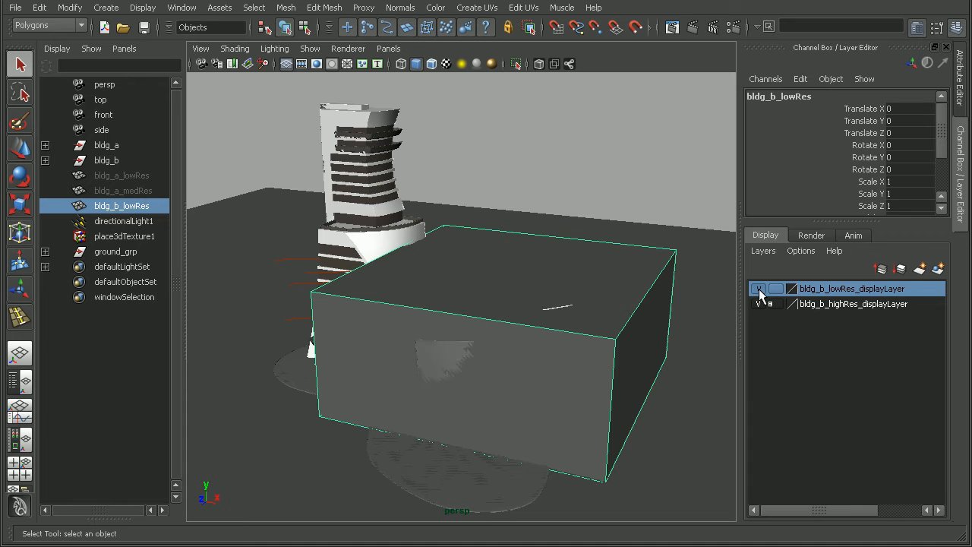
left_click(759, 289)
left_click(820, 306)
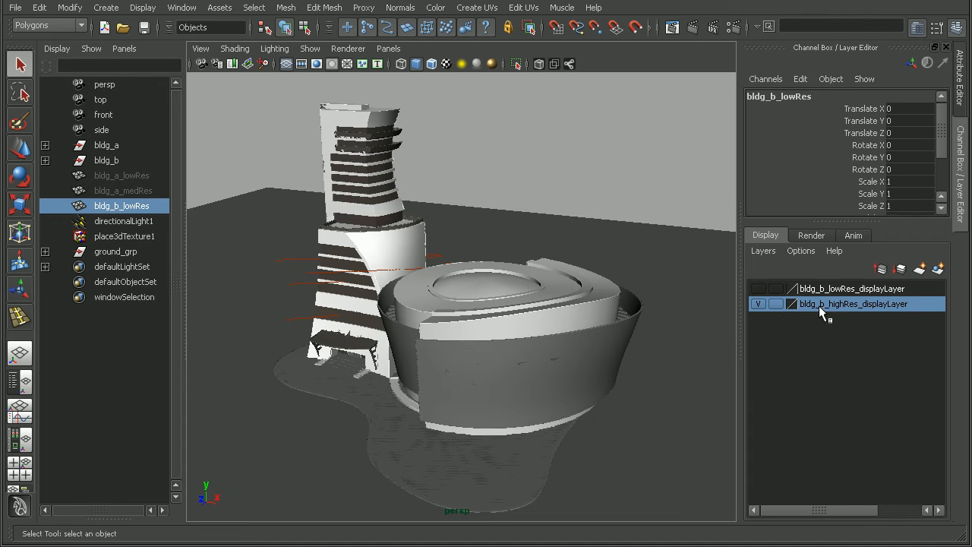
left_click(776, 303)
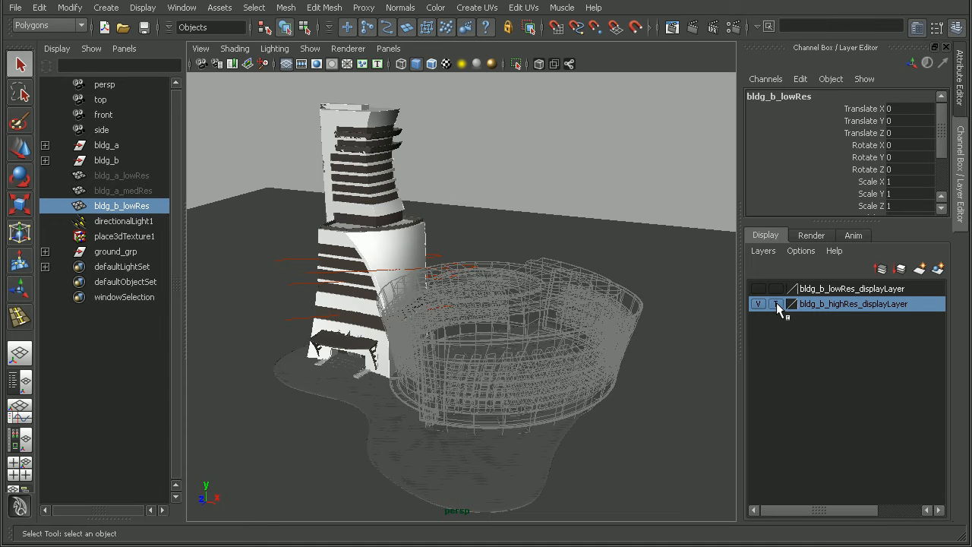
mouse_move(426, 338)
left_mouse_down("alt")
mouse_move(498, 321)
mouse_move(491, 341)
left_mouse_up("alt")
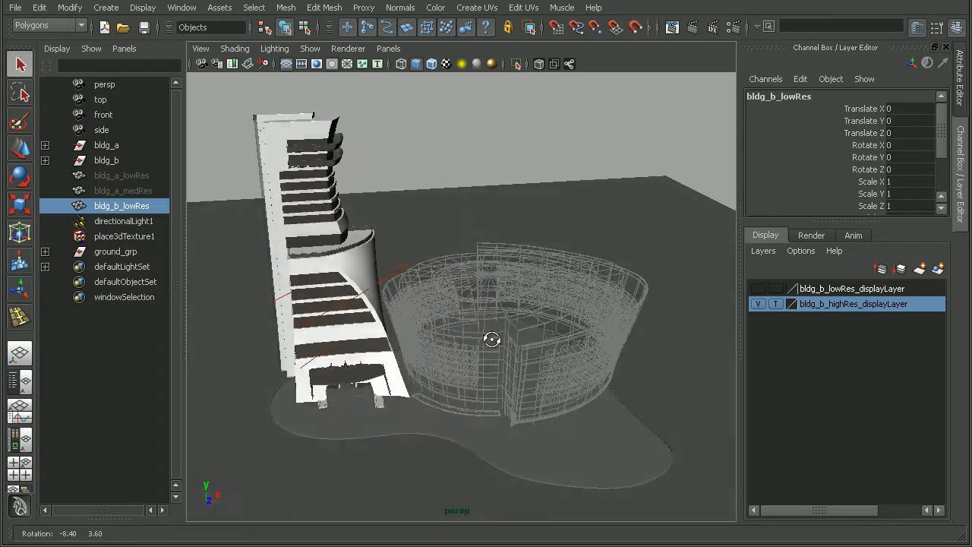
mouse_move(481, 266)
right_mouse_down("alt")
mouse_move(609, 325)
mouse_move(626, 259)
right_mouse_up("alt")
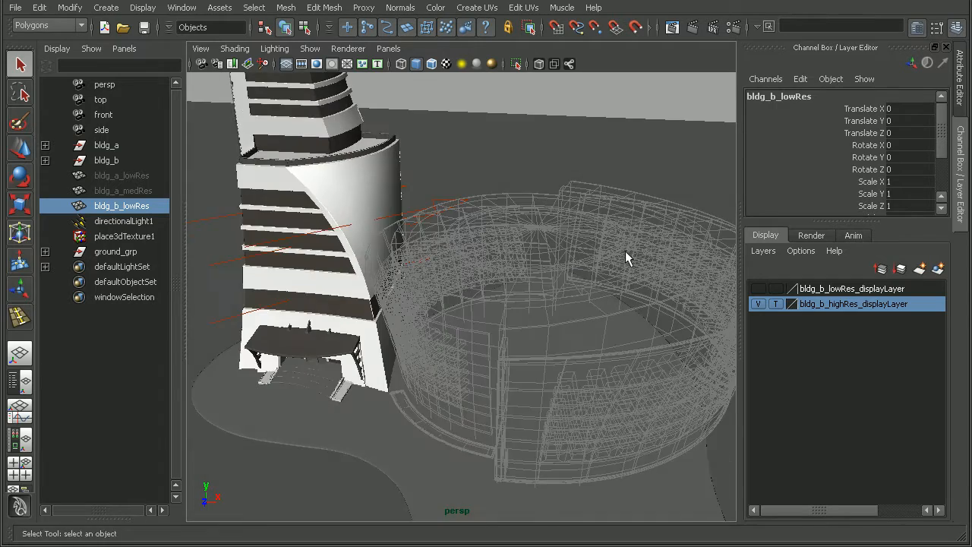
mouse_move(555, 384)
left_mouse_down("alt")
mouse_move(532, 383)
mouse_move(569, 403)
mouse_move(629, 293)
left_mouse_up("alt")
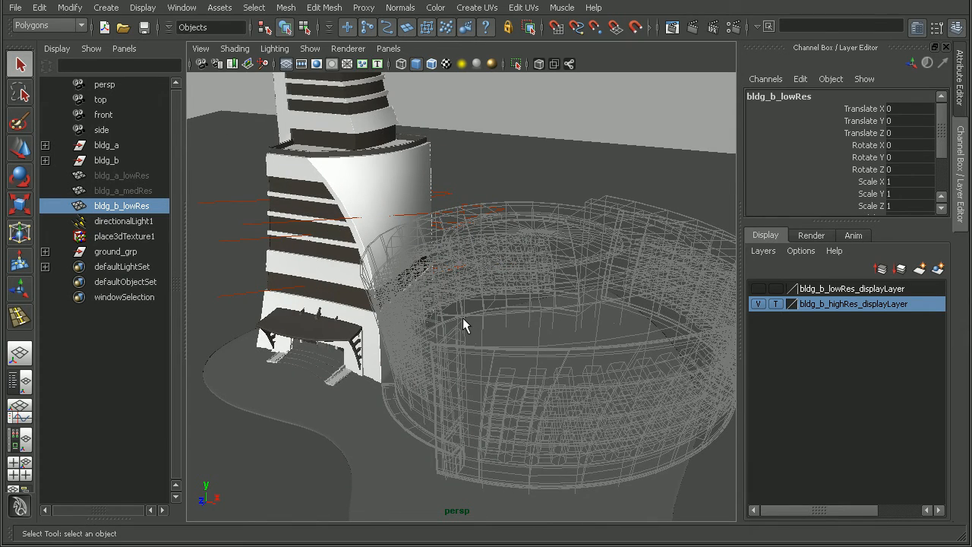
mouse_move(463, 317)
left_mouse_down("alt")
mouse_move(590, 315)
mouse_move(471, 312)
mouse_move(516, 320)
left_mouse_up("alt")
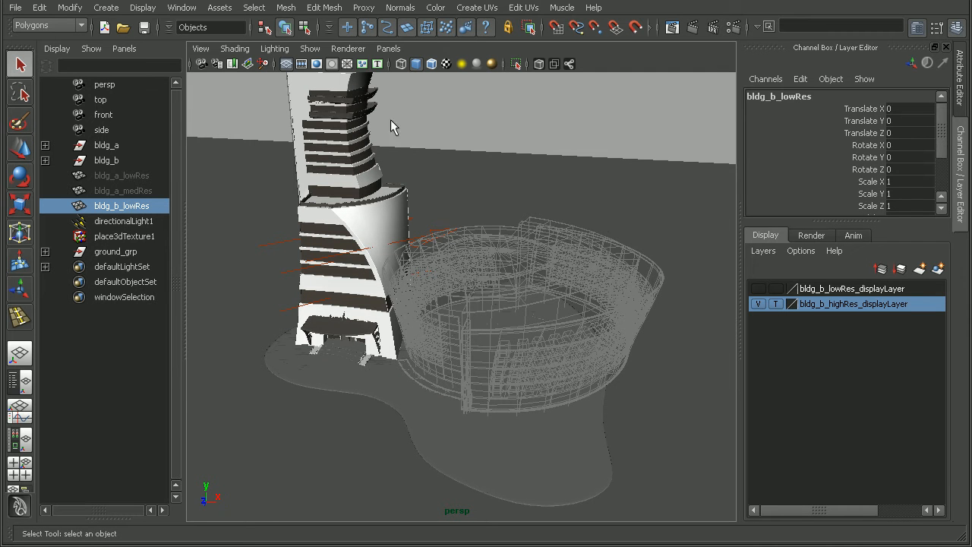
Step: Set the persp camera's Far Clip Plane to 30480 in the Attribute Editor
left_click(207, 64)
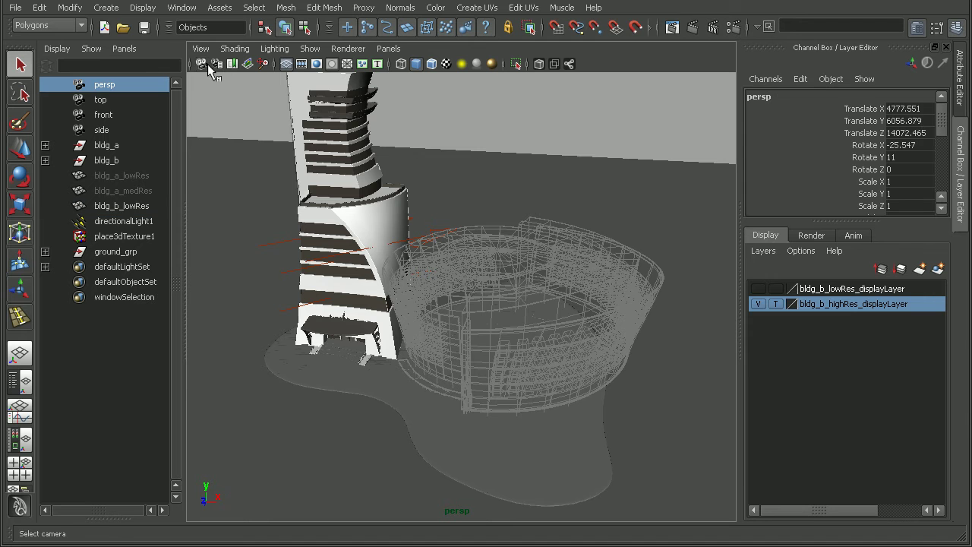
left_click(962, 91)
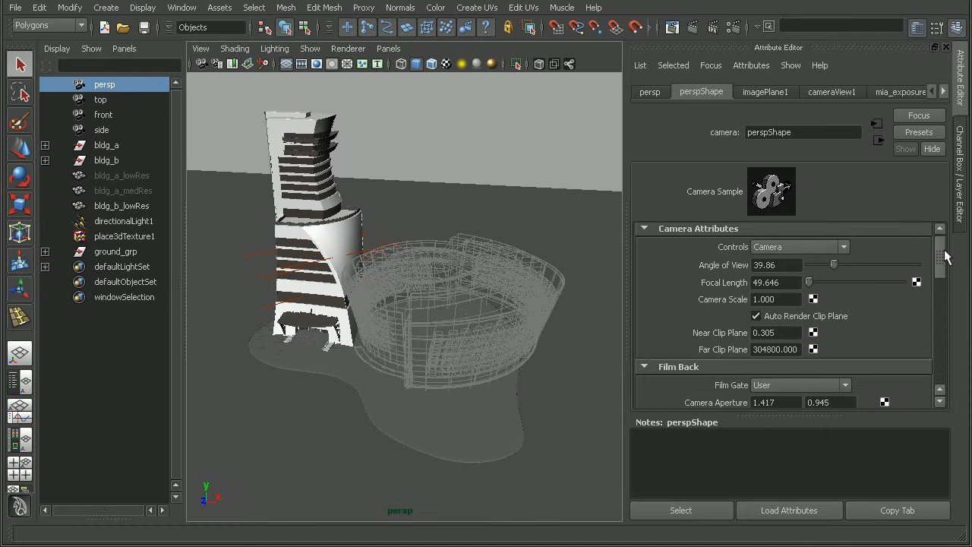
scroll(945, 251, "down", 1)
left_click(775, 320)
type("30480.000")
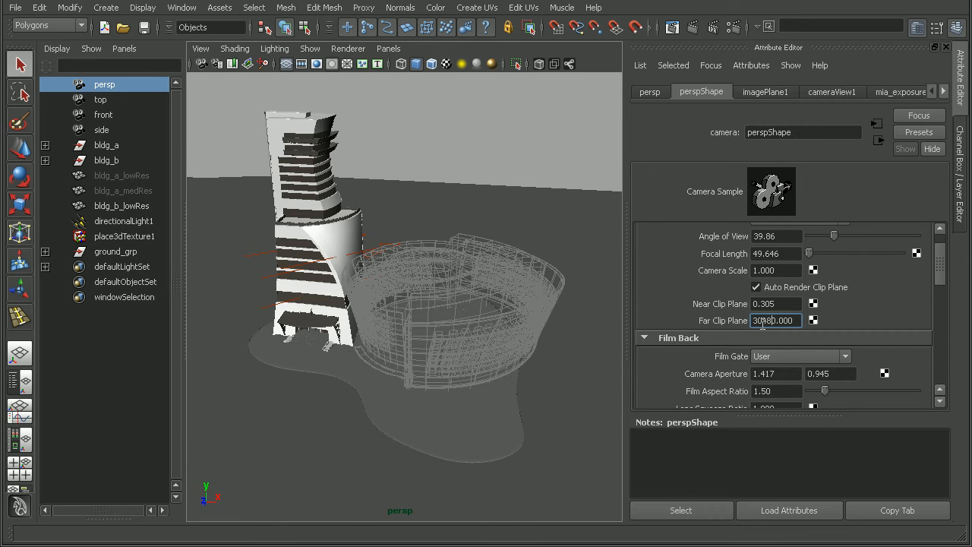
Step: Dolly the camera out past the reduced far clip and back in to test it
middle_click(517, 177, "alt")
right_click_drag(517, 177, 347, 179, "alt")
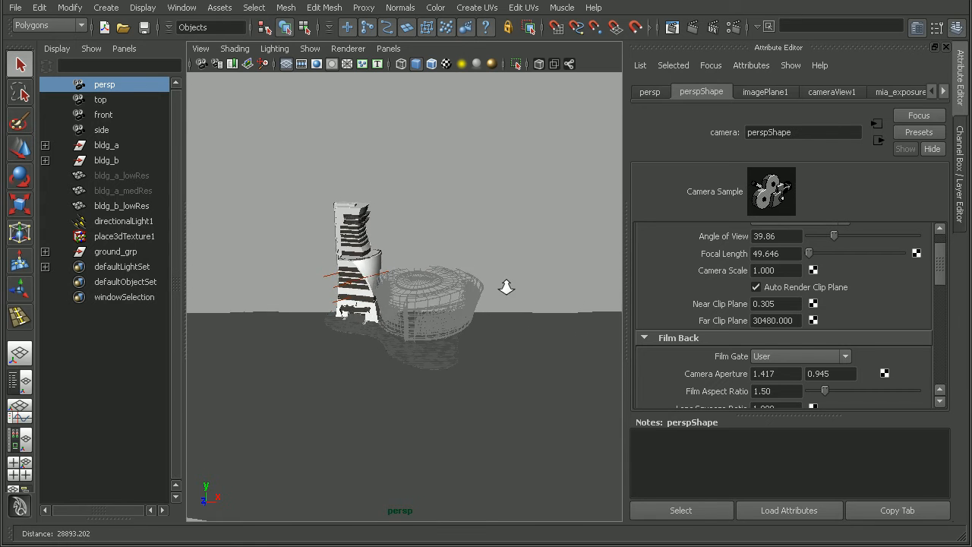
mouse_move(504, 286)
right_mouse_down("alt")
mouse_move(517, 283)
mouse_move(345, 195)
right_mouse_up("alt")
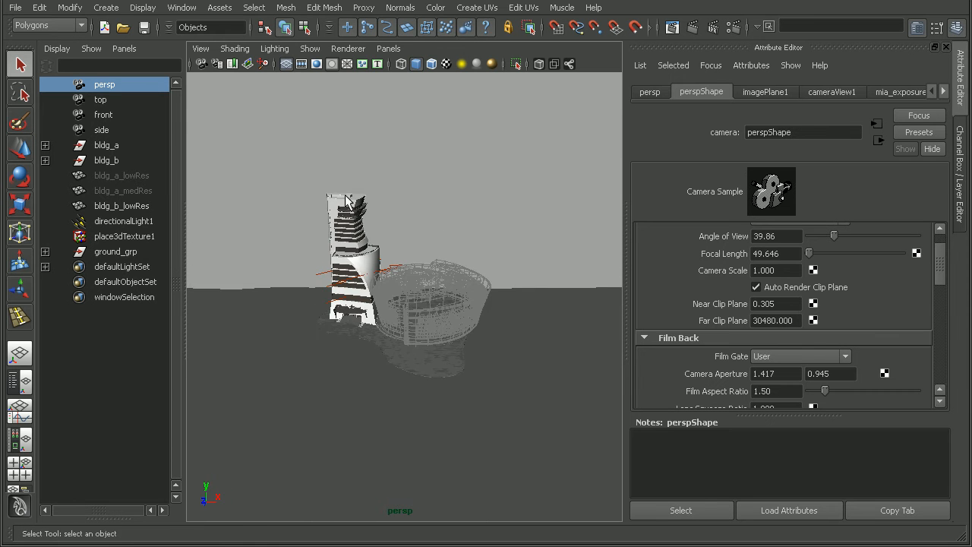
mouse_move(489, 338)
right_mouse_down("alt")
mouse_move(471, 322)
mouse_move(462, 406)
mouse_move(486, 367)
mouse_move(357, 445)
right_mouse_up("alt")
mouse_move(389, 300)
right_mouse_down("alt")
mouse_move(401, 373)
mouse_move(466, 305)
right_mouse_up("alt")
right_click_drag(381, 190, 482, 300, "alt")
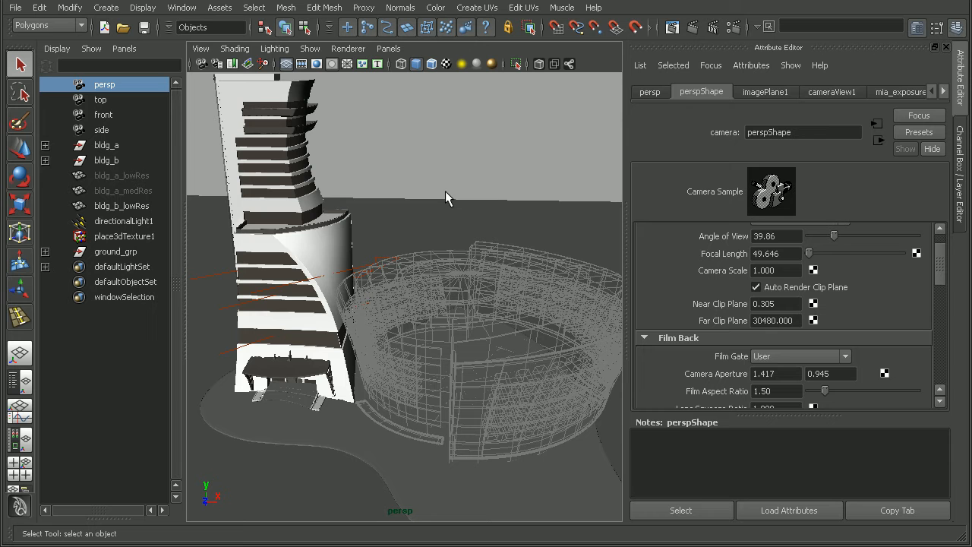
left_click(774, 321)
Step: Back in the Layer Editor, hide bldg_b_highRes_displayLayer so only the tower shows
left_click(961, 175)
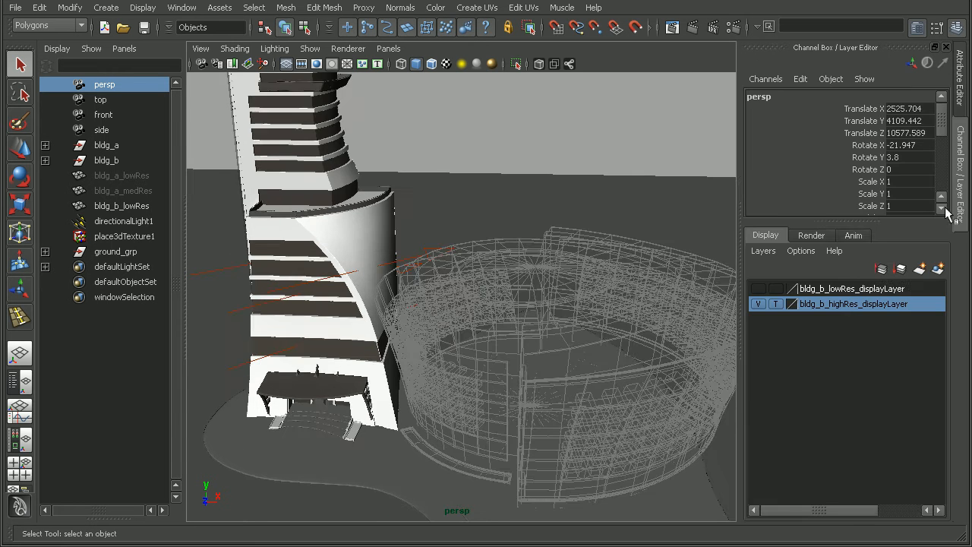
right_click_drag(623, 245, 534, 265, "alt")
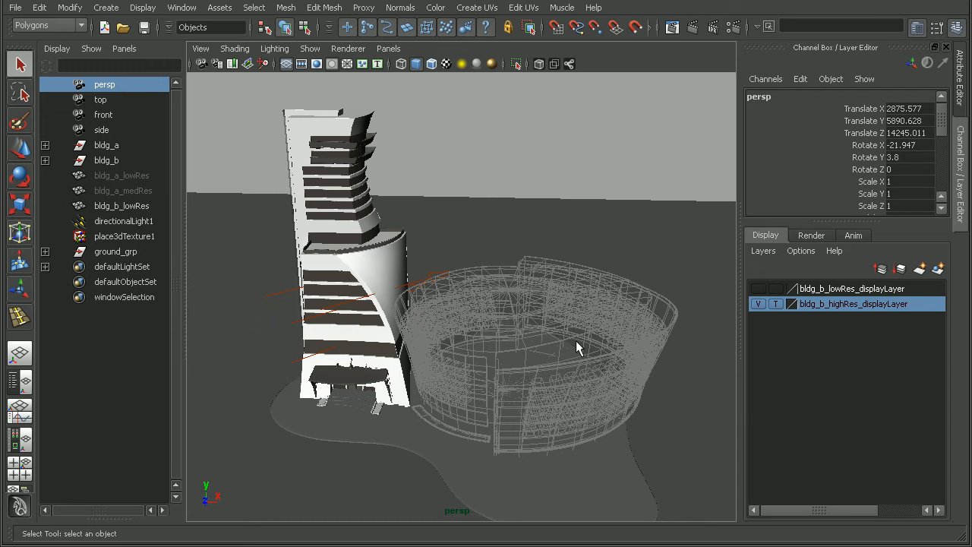
left_click(759, 304)
mouse_move(550, 317)
left_mouse_down("alt")
mouse_move(565, 317)
mouse_move(456, 228)
left_mouse_up("alt")
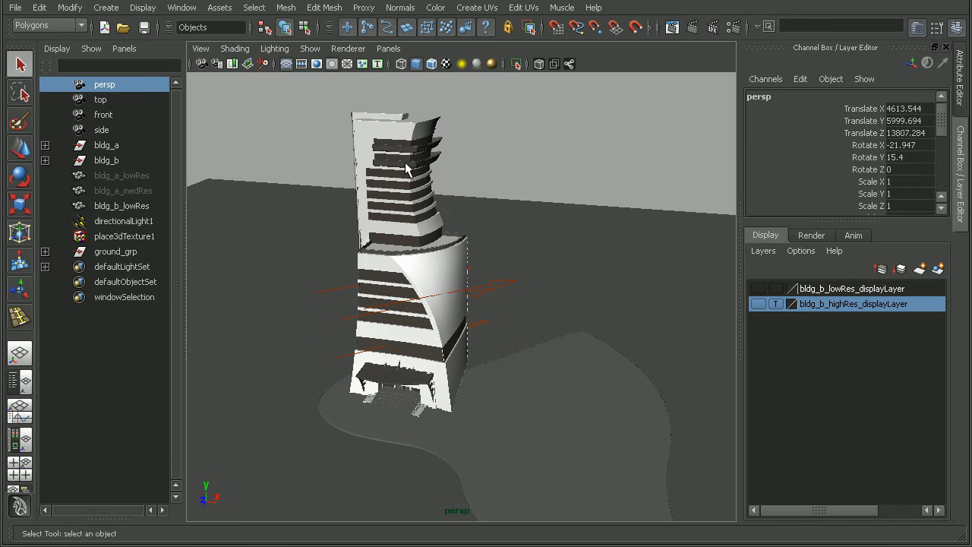
right_click_drag(405, 162, 521, 243, "alt")
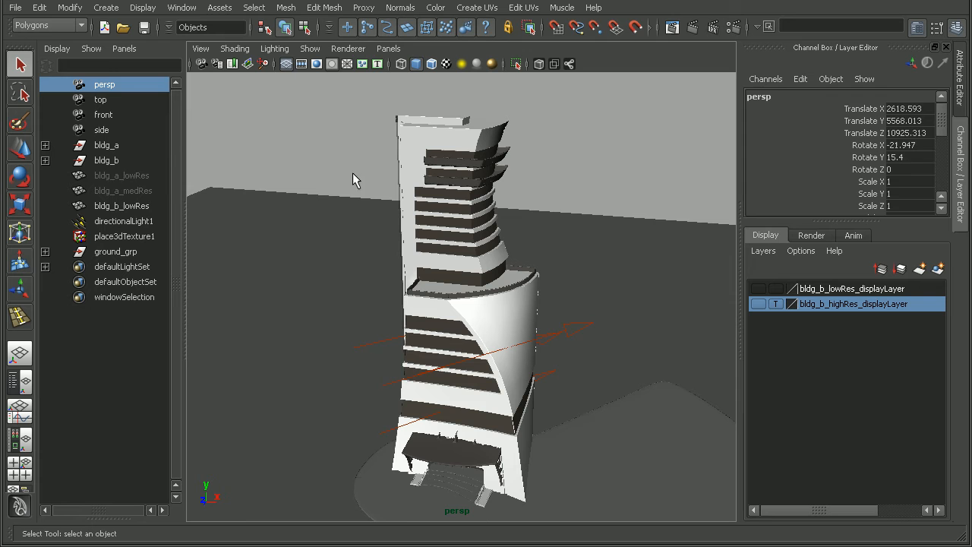
left_click(134, 175)
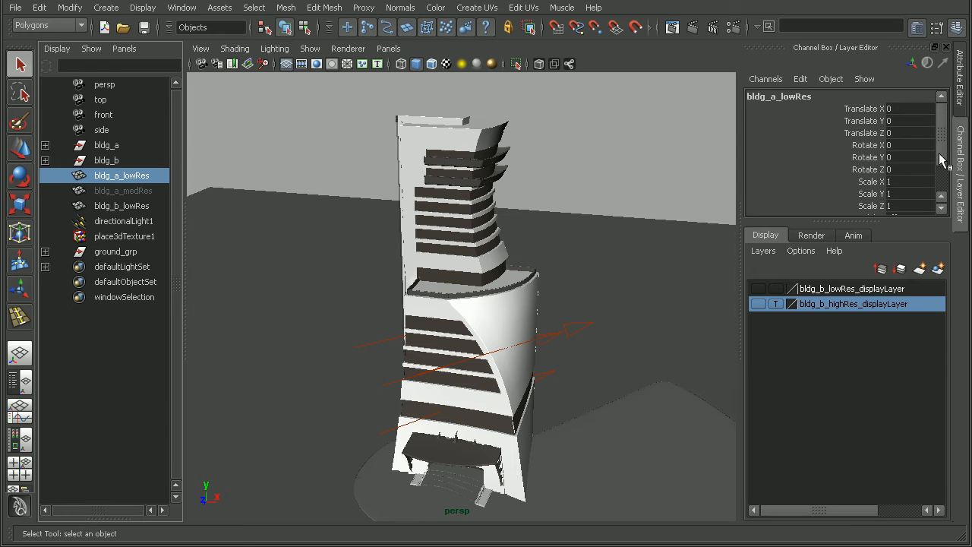
left_click_drag(939, 153, 942, 193)
type("on")
key("Return")
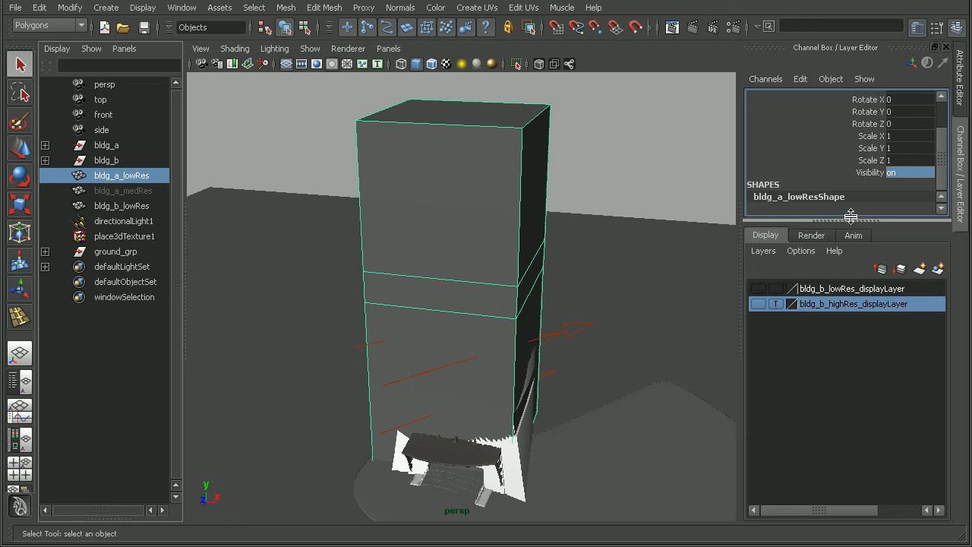
left_click(905, 173)
type("0")
key("Return")
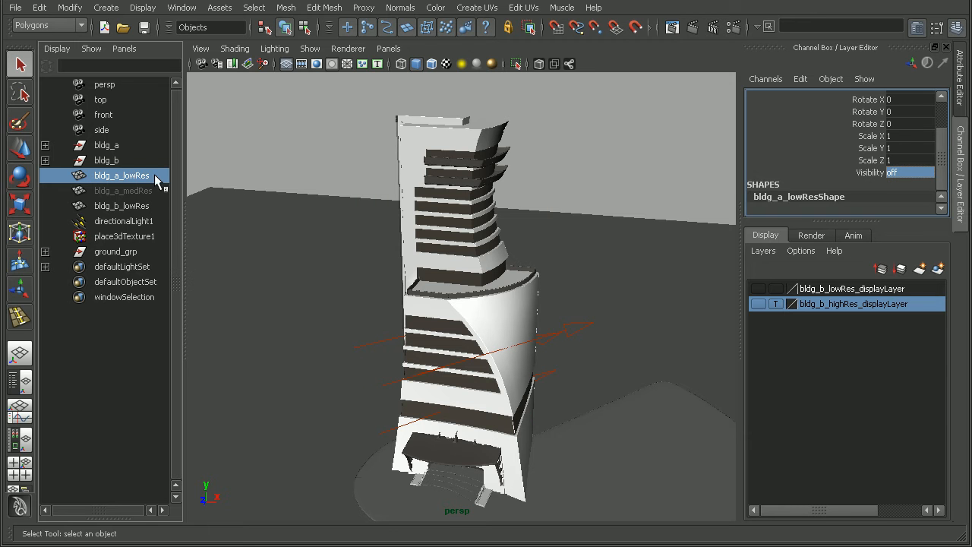
left_click(152, 191)
scroll(936, 161, "down", 2)
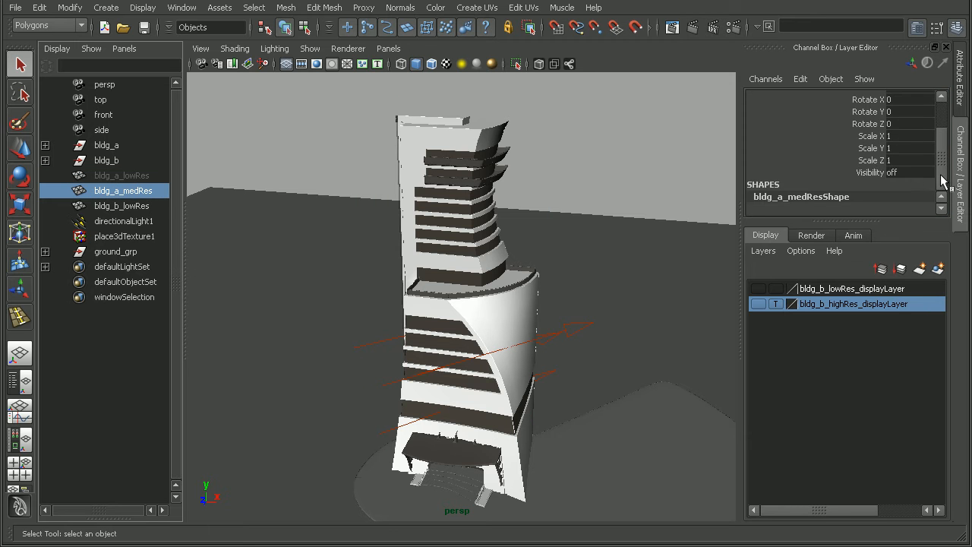
double_click(910, 173)
type("1")
key("Return")
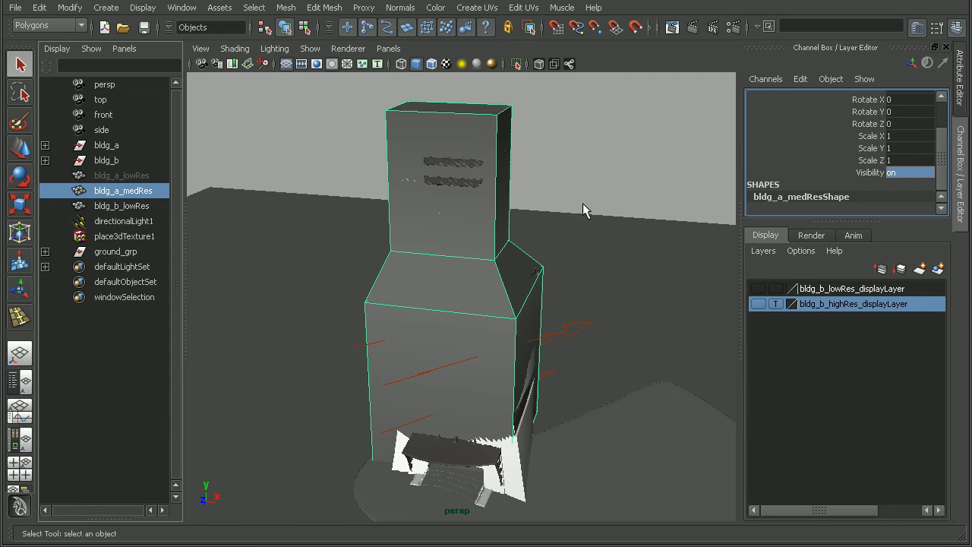
mouse_move(583, 203)
left_mouse_down("alt")
mouse_move(540, 246)
mouse_move(373, 269)
left_mouse_up("alt")
mouse_move(556, 319)
left_mouse_down("alt")
mouse_move(490, 160)
mouse_move(449, 157)
left_mouse_up("alt")
right_click_drag(590, 293, 452, 347, "alt")
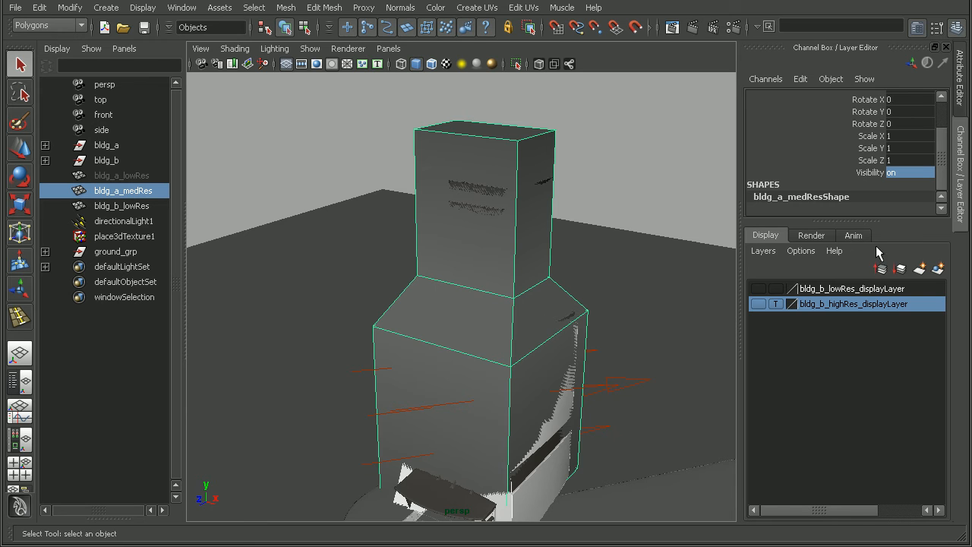
double_click(893, 174)
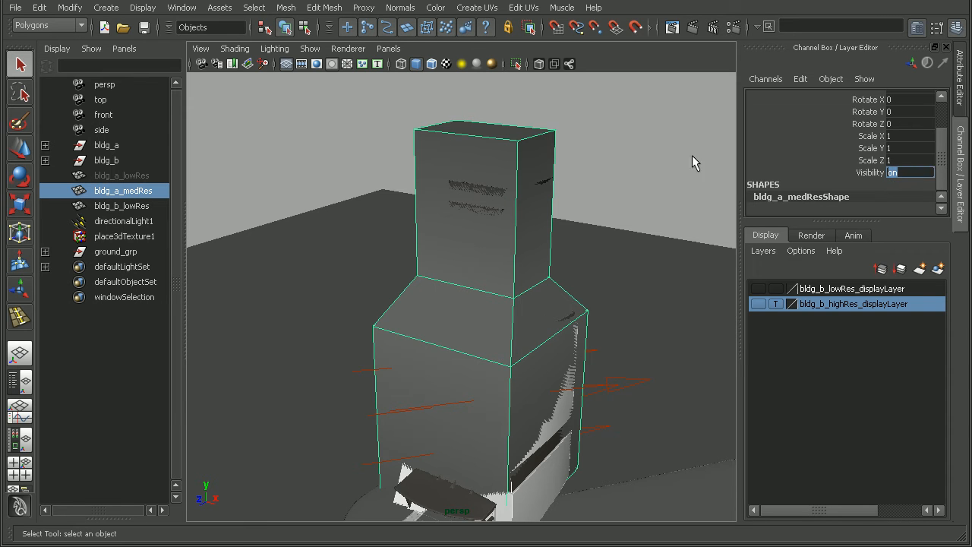
type("0")
key("Return")
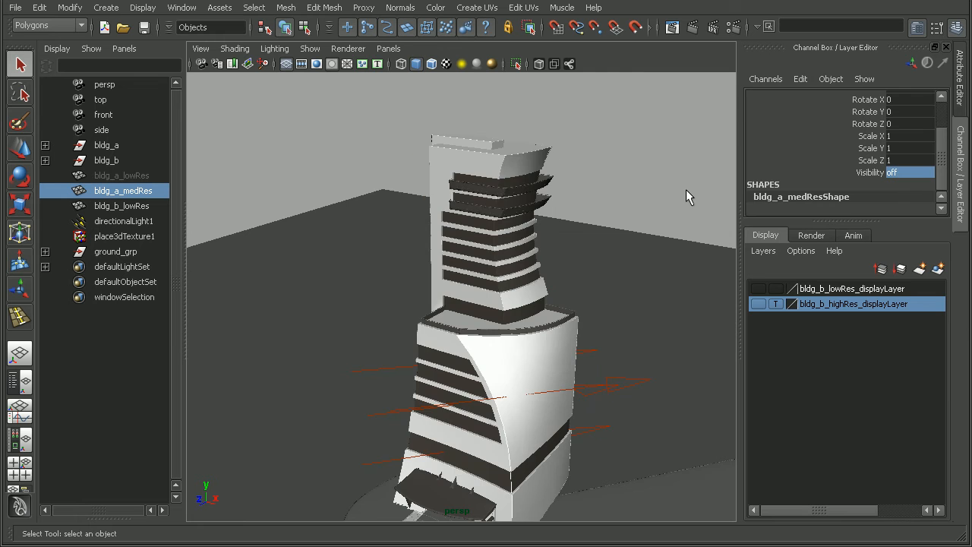
left_click_drag(642, 65, 522, 215, "alt")
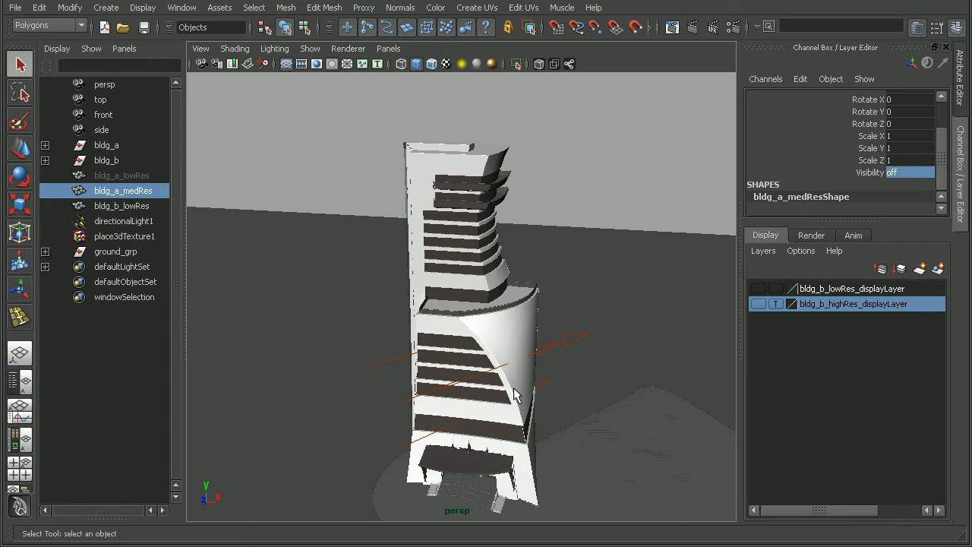
Step: Group bldg_a, bldg_a_lowRes and bldg_a_medRes with Edit > Level of Detail > Group
left_click(117, 145)
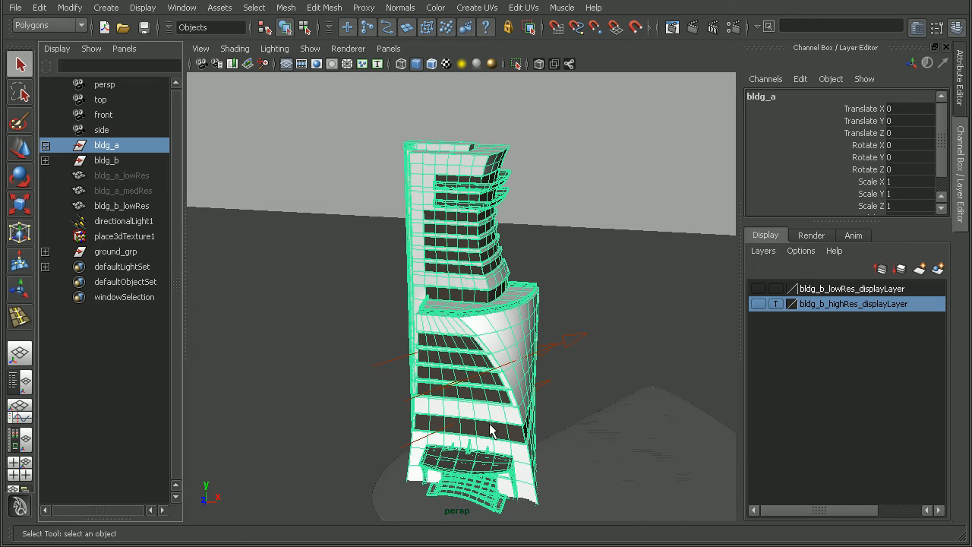
left_click(128, 178, "ctrl")
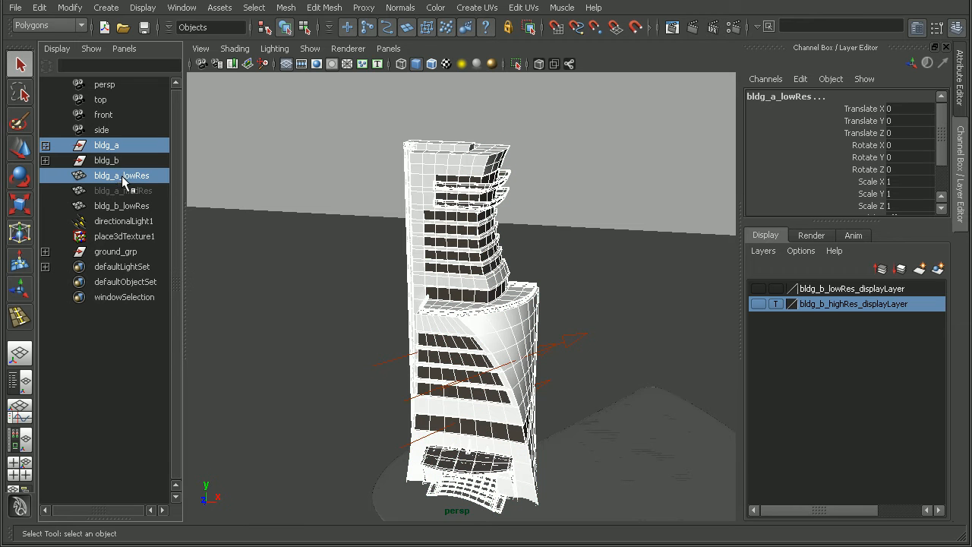
left_click(140, 190, "ctrl")
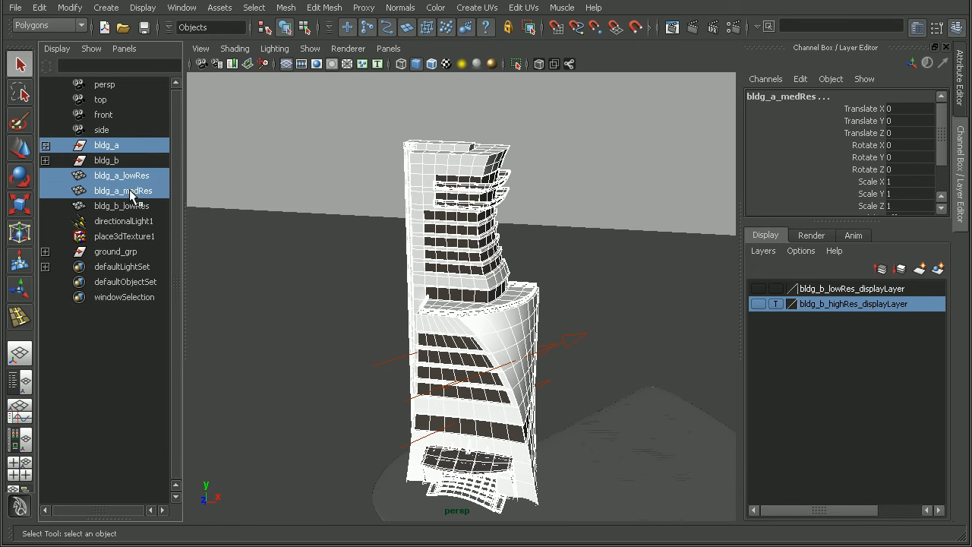
left_click(40, 7)
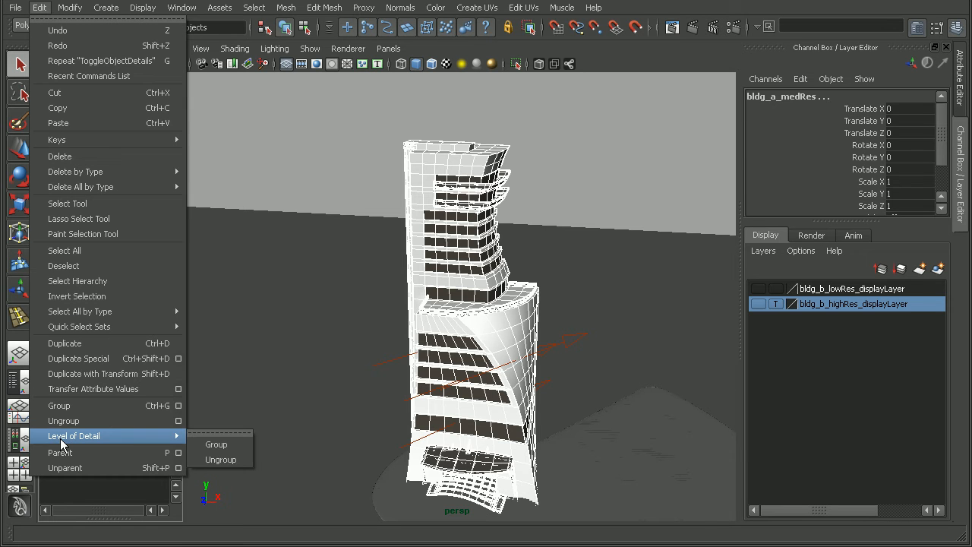
left_click(220, 445)
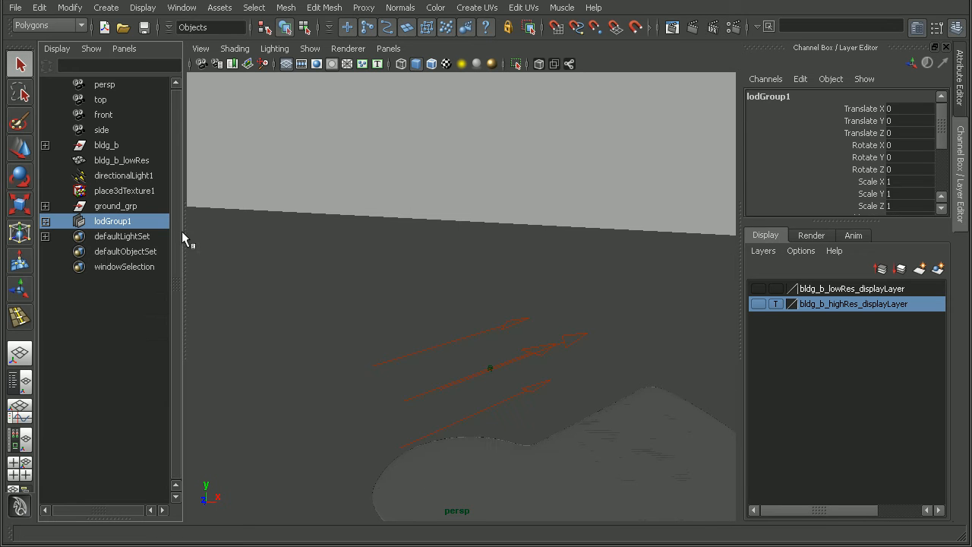
Step: Expand lodGroup1 in the Outliner and select bldg_a inside it
left_click_drag(182, 231, 264, 234)
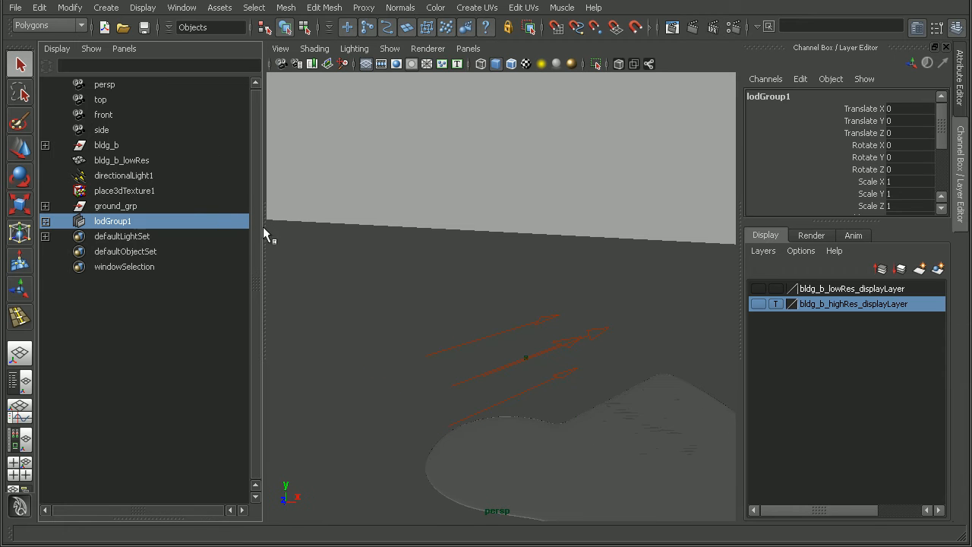
left_click(45, 221)
left_click(134, 236)
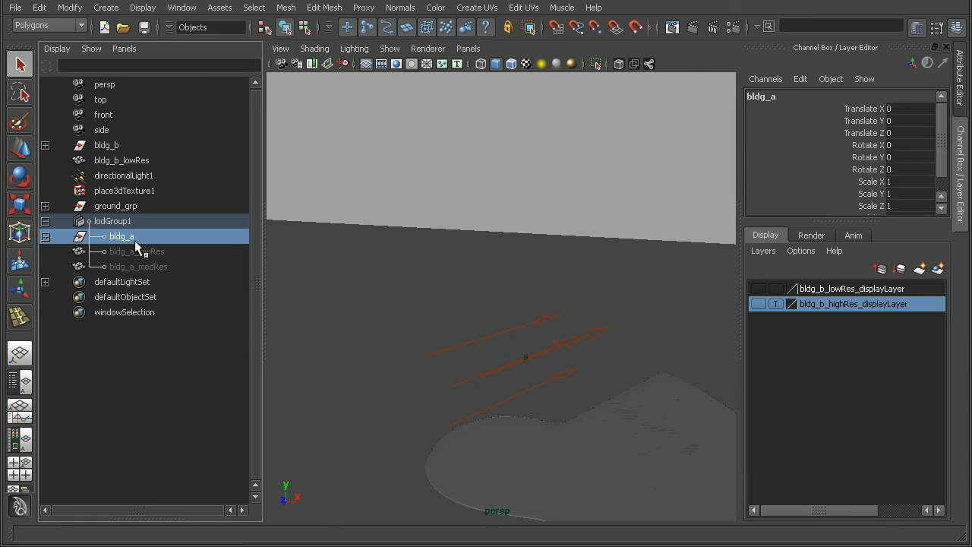
mouse_move(630, 243)
right_mouse_down("alt")
mouse_move(510, 230)
mouse_move(752, 245)
right_mouse_up("alt")
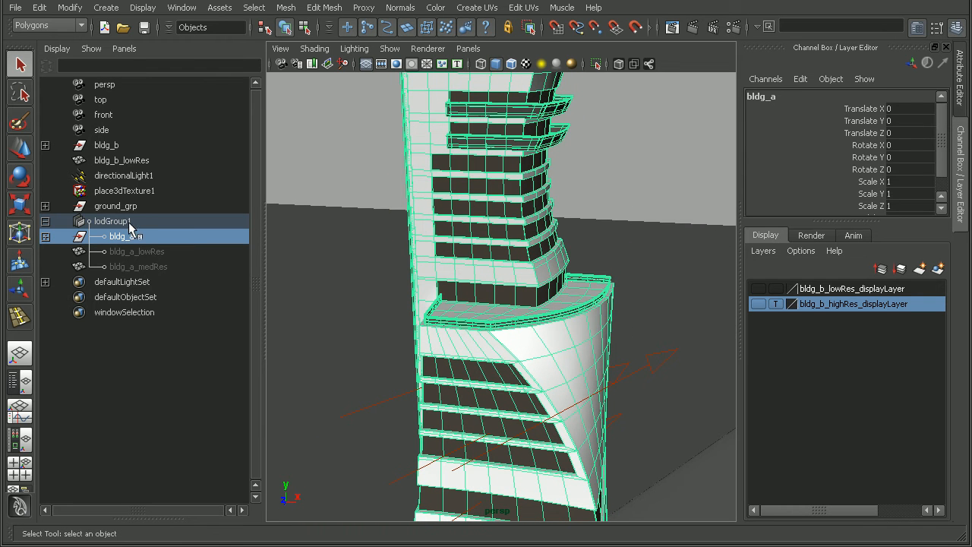
Step: Select lodGroup1 and view its Lod Attributes with thresholds 3613.916 and 14455.666
left_click(114, 221)
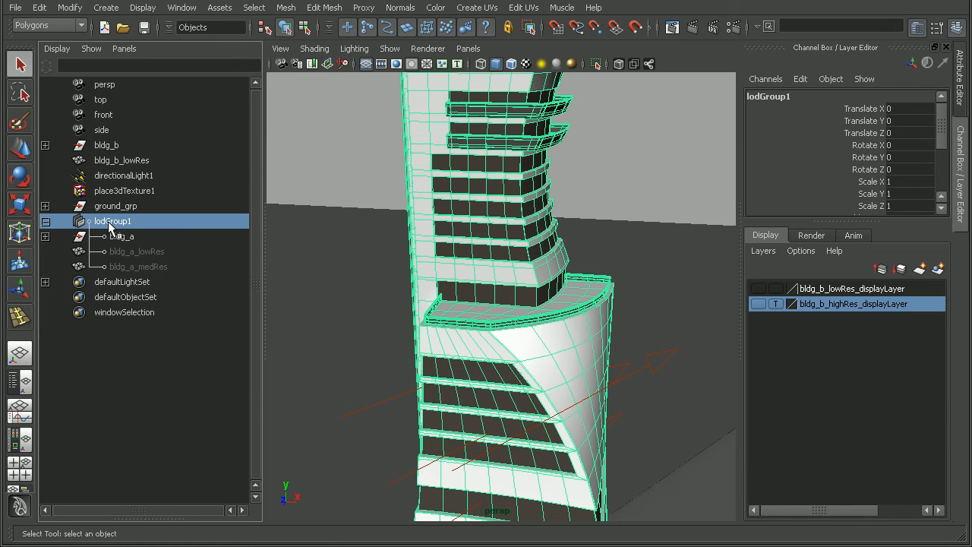
left_click(960, 101)
scroll(948, 220, "down", 3)
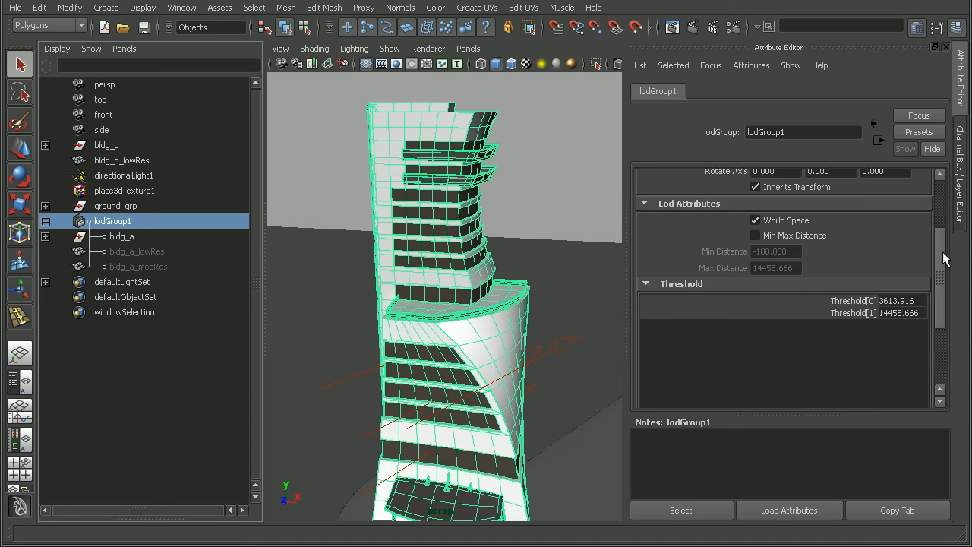
scroll(948, 228, "up", 1)
scroll(949, 239, "up", 2)
scroll(950, 247, "down", 1)
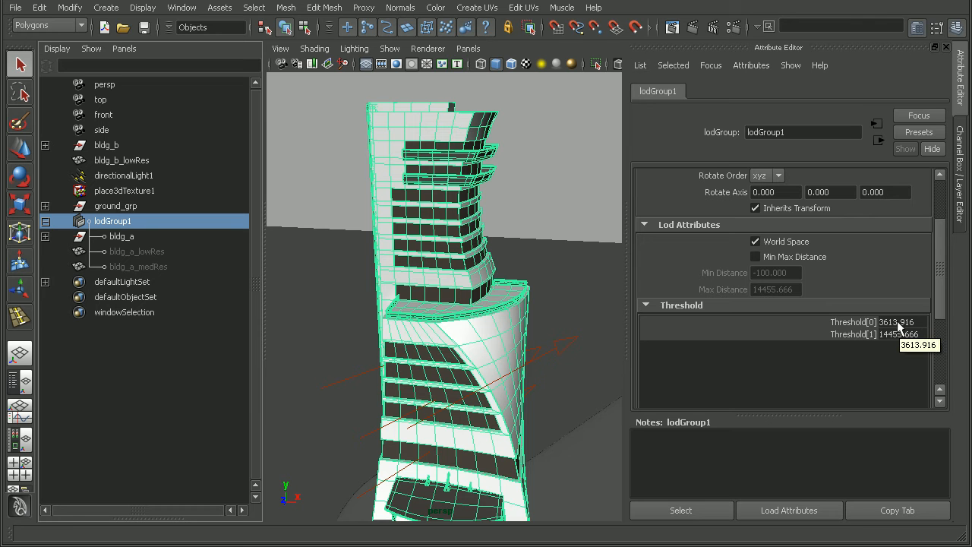
middle_click_drag(476, 276, 488, 284, "alt")
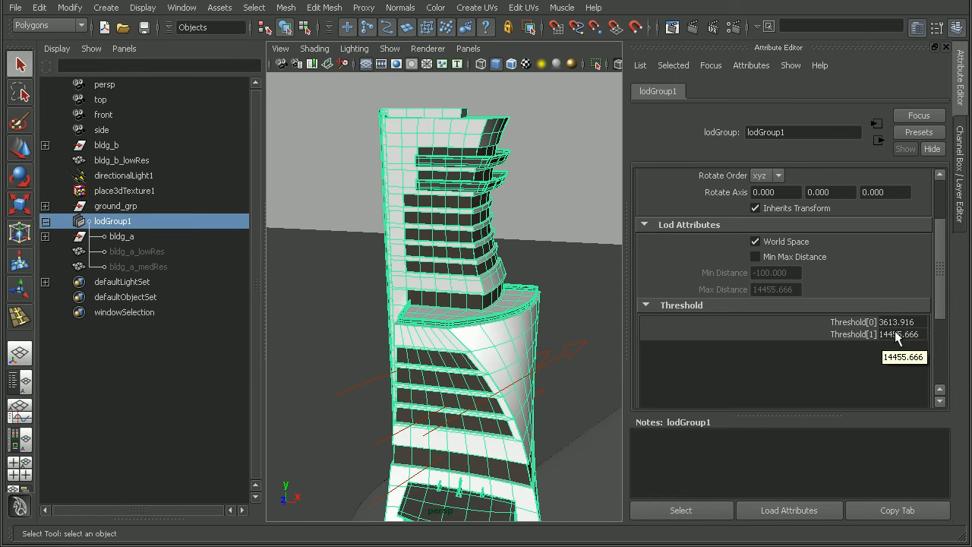
left_click_drag(259, 184, 210, 184)
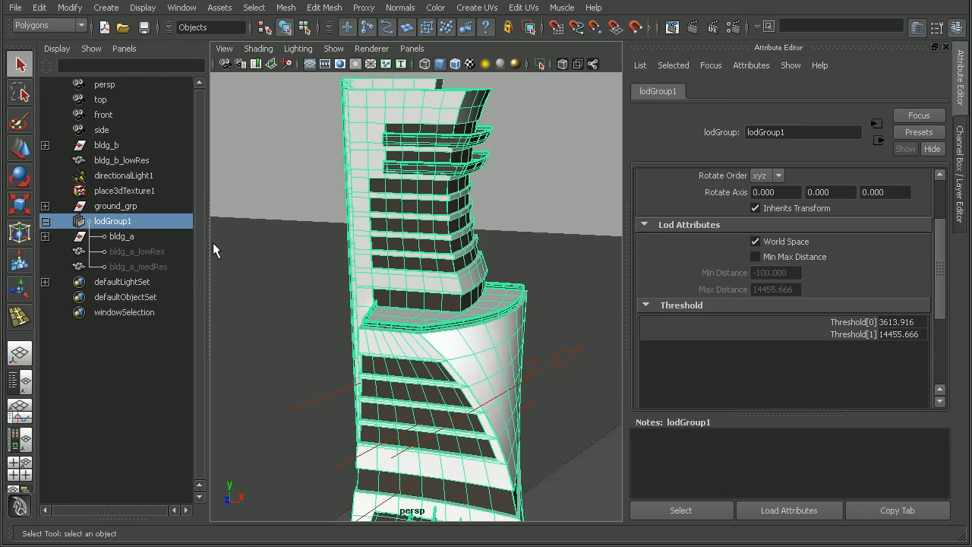
Step: Middle-drag bldg_a_lowRes below bldg_a_medRes under lodGroup1
left_click(122, 237)
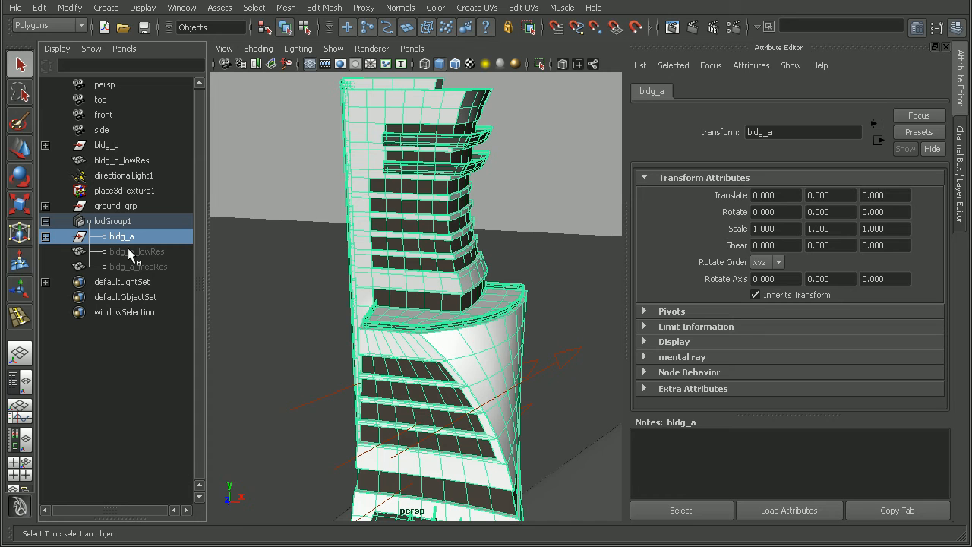
middle_click_drag(161, 250, 138, 276)
middle_click_drag(137, 262, 137, 264)
Step: Check the reordered medRes and lowRes children, then reselect lodGroup1
left_click(140, 252)
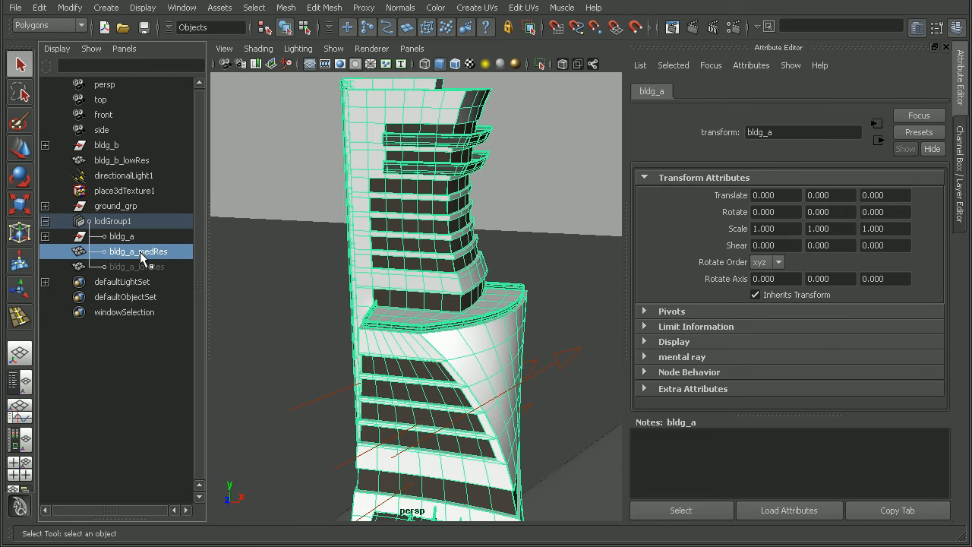
left_click(162, 265)
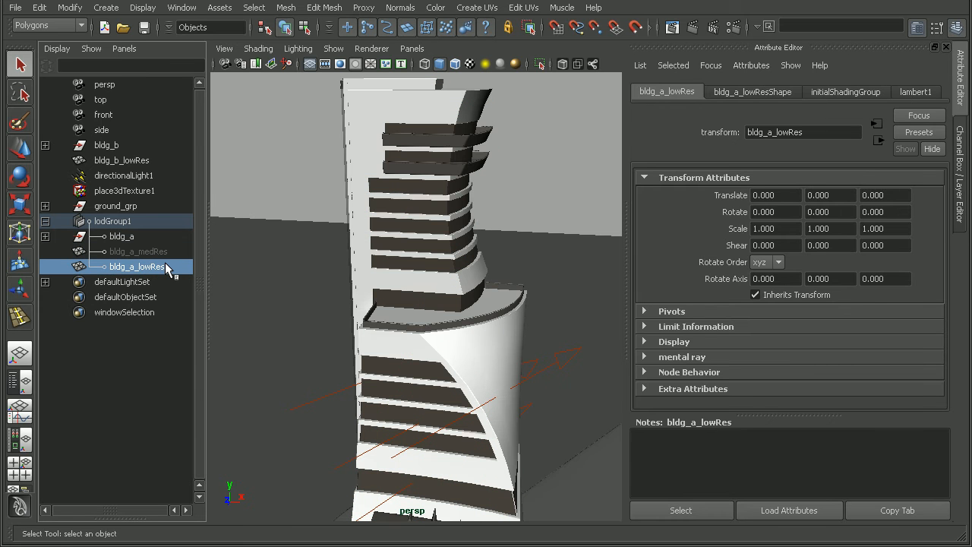
left_click(119, 224)
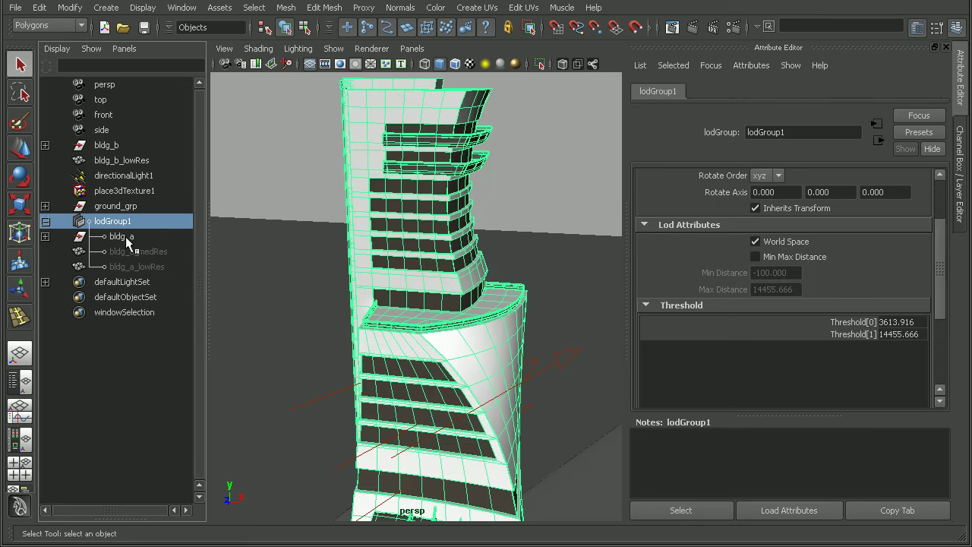
Step: Enable Heads Up Display > Object Details to show distance from camera
double_click(904, 335)
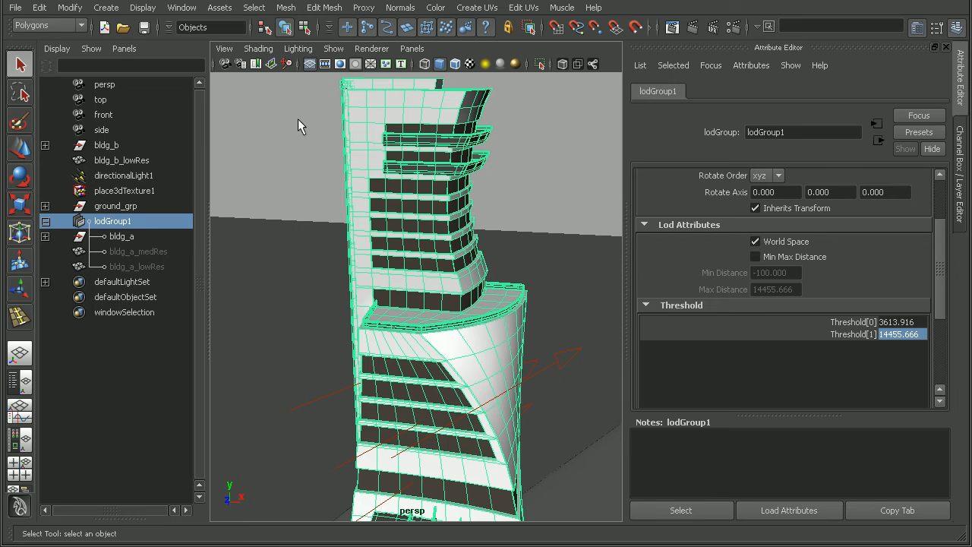
left_click(143, 10)
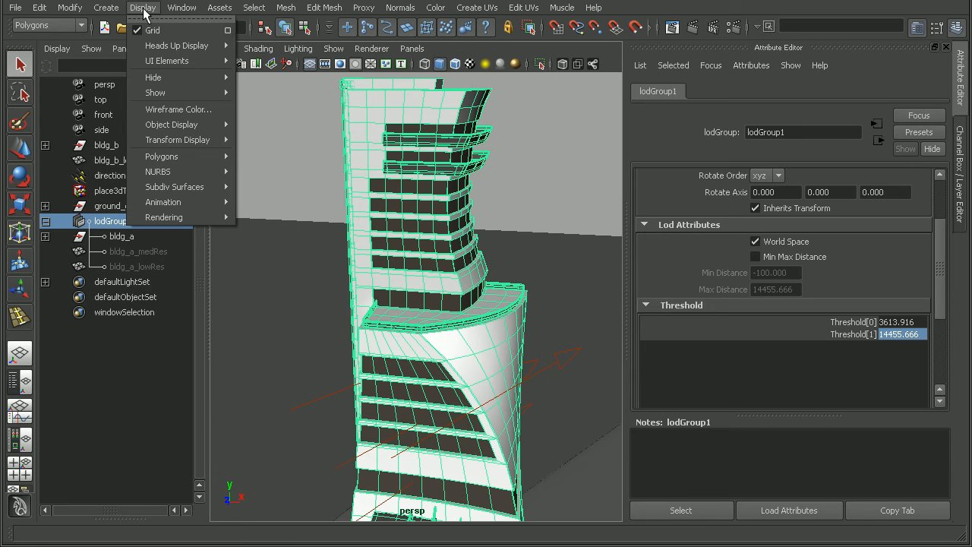
mouse_move(177, 46)
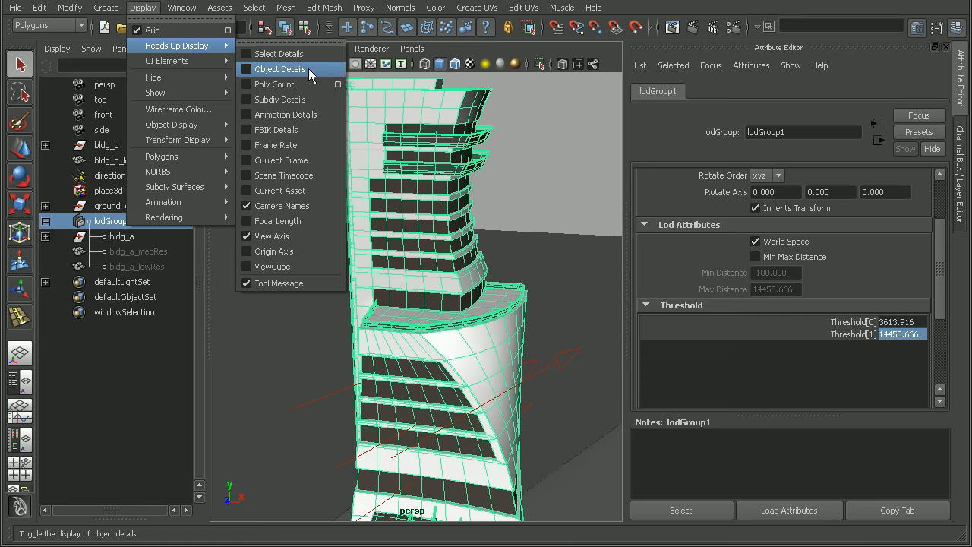
left_click(308, 69)
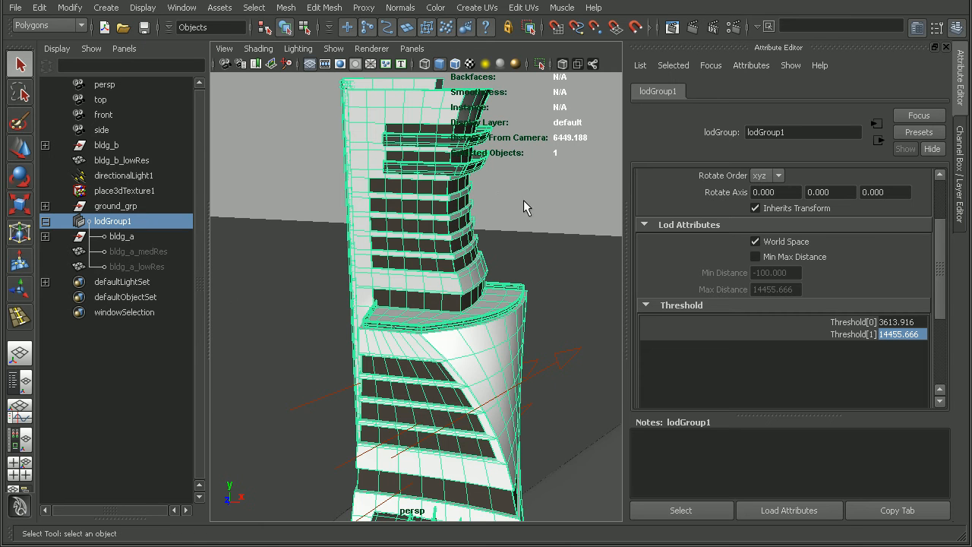
mouse_move(523, 200)
left_mouse_down("alt")
mouse_move(476, 207)
mouse_move(491, 137)
left_mouse_up("alt")
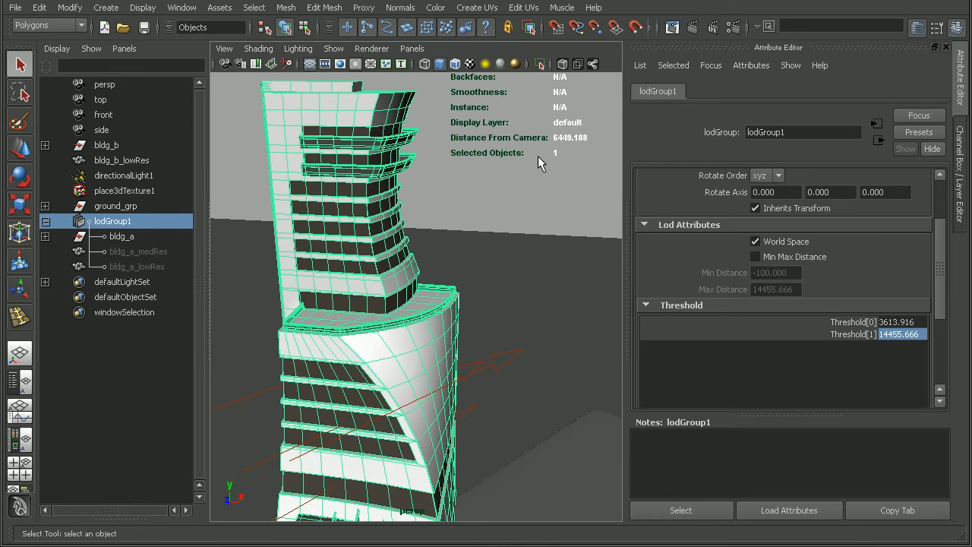
Step: Dolly the camera back to about 12914 units until bldg_a switches out of view
left_click(121, 237)
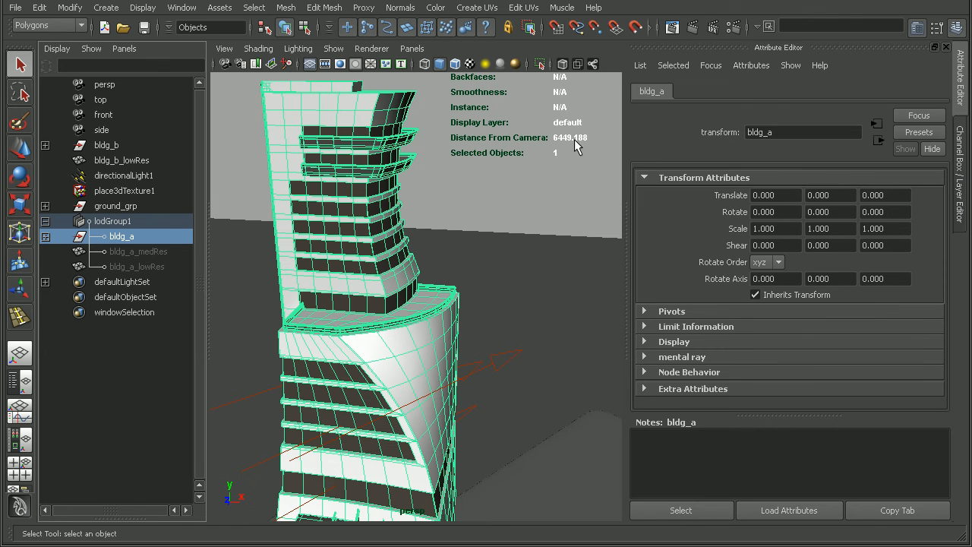
middle_click_drag(424, 185, 448, 195, "alt")
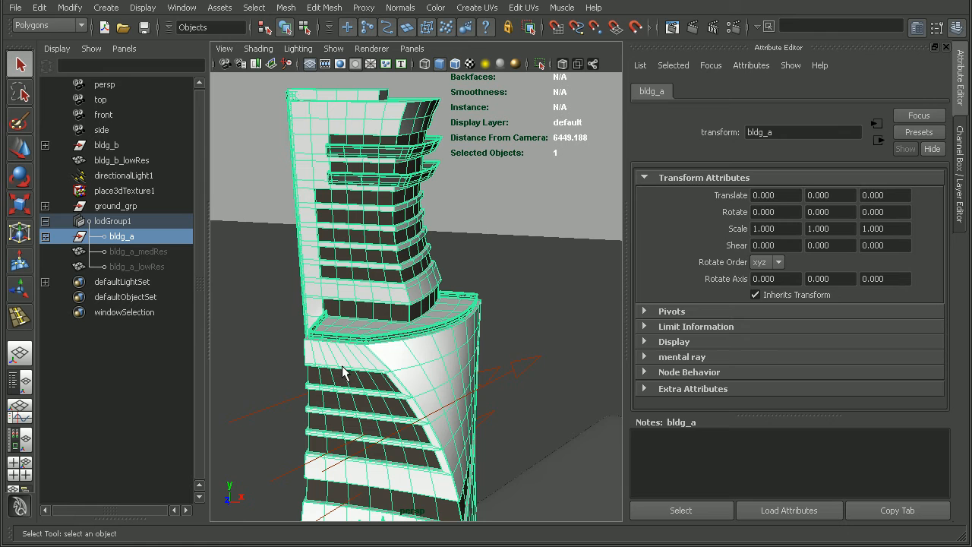
left_click(122, 221)
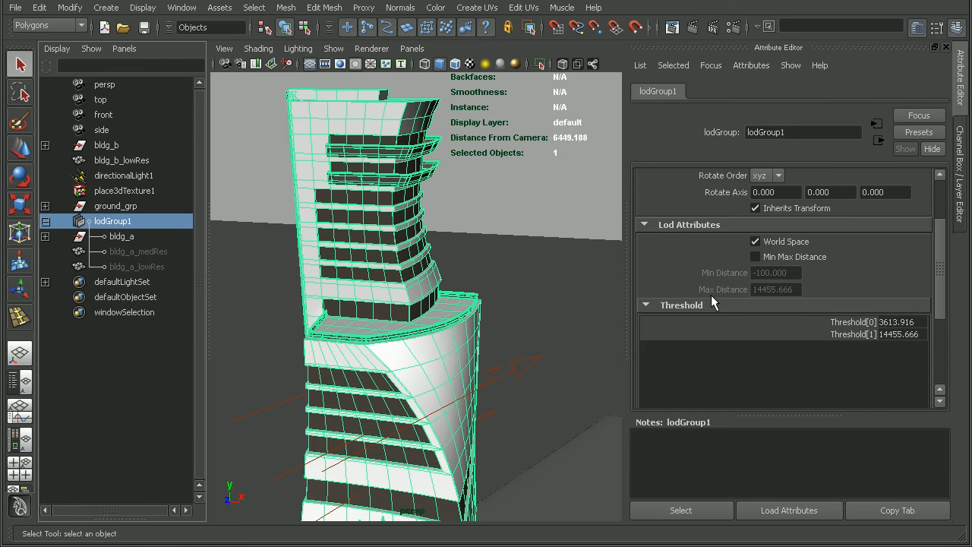
mouse_move(411, 279)
right_mouse_down("alt")
mouse_move(430, 271)
mouse_move(326, 260)
right_mouse_up("alt")
mouse_move(362, 278)
middle_mouse_down("alt")
mouse_move(491, 276)
mouse_move(468, 220)
middle_mouse_up("alt")
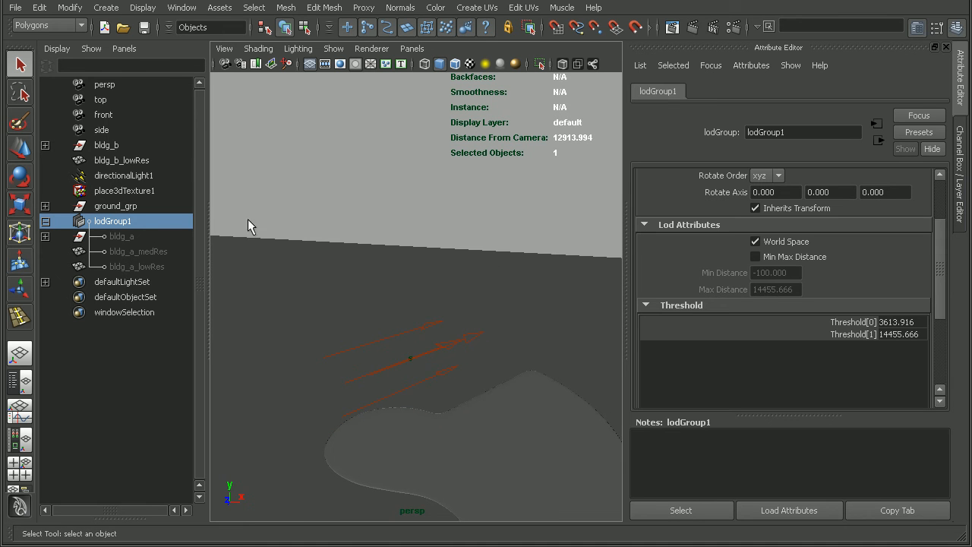
Step: Set bldg_a_medRes Visibility to on in the Channel Box
left_click(960, 179)
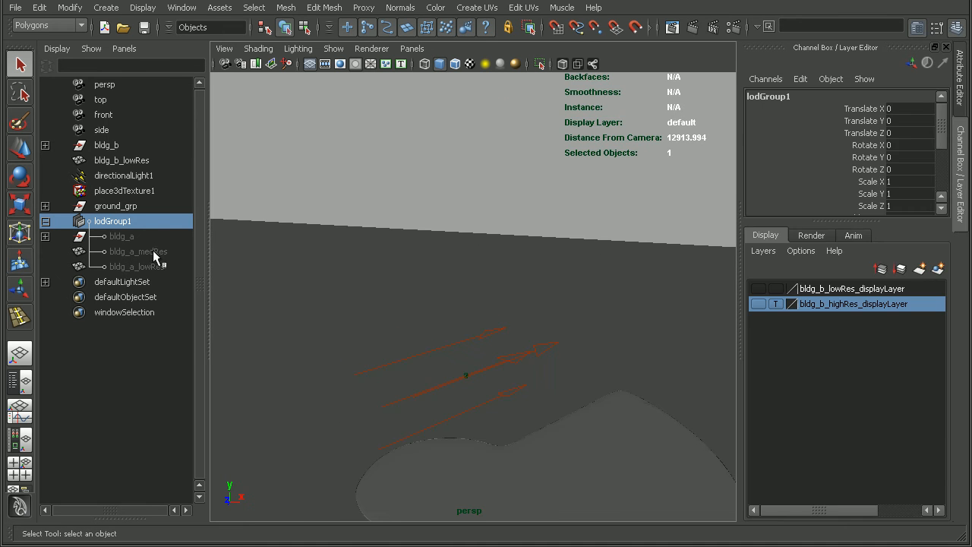
left_click(153, 251)
scroll(949, 191, "down", 2)
left_click(907, 172)
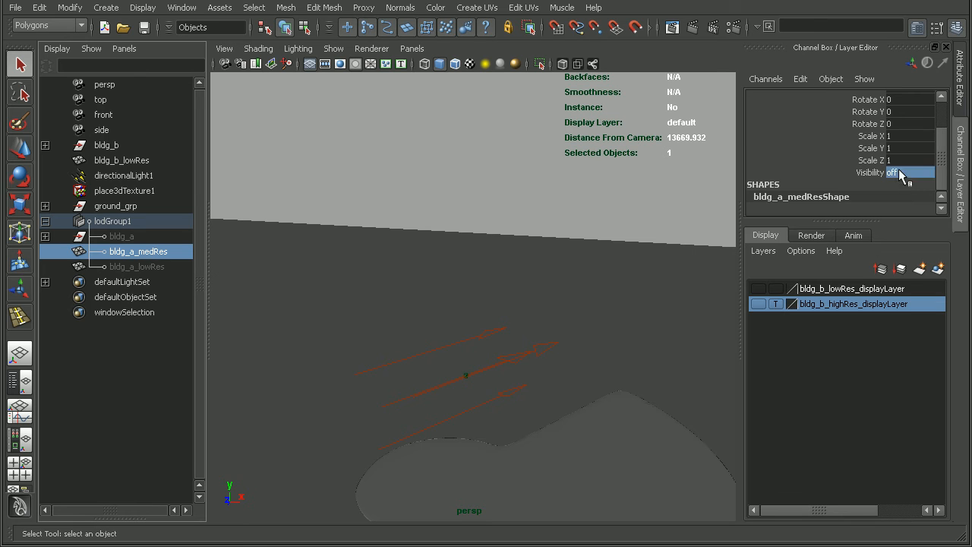
type("on")
key("Return")
Step: Set bldg_a_lowRes Visibility to on so the box tower shows at distance
left_click(143, 266)
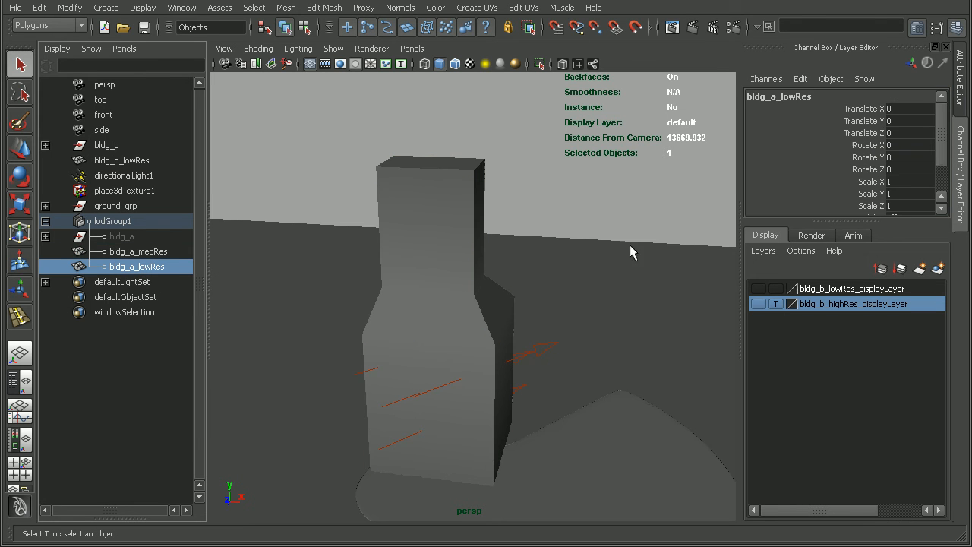
scroll(933, 152, "down", 2)
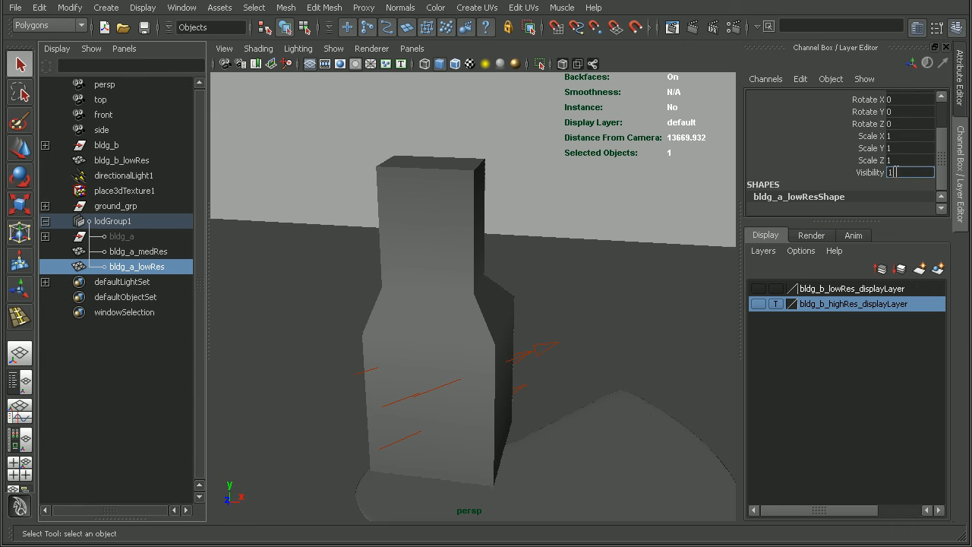
key("Return")
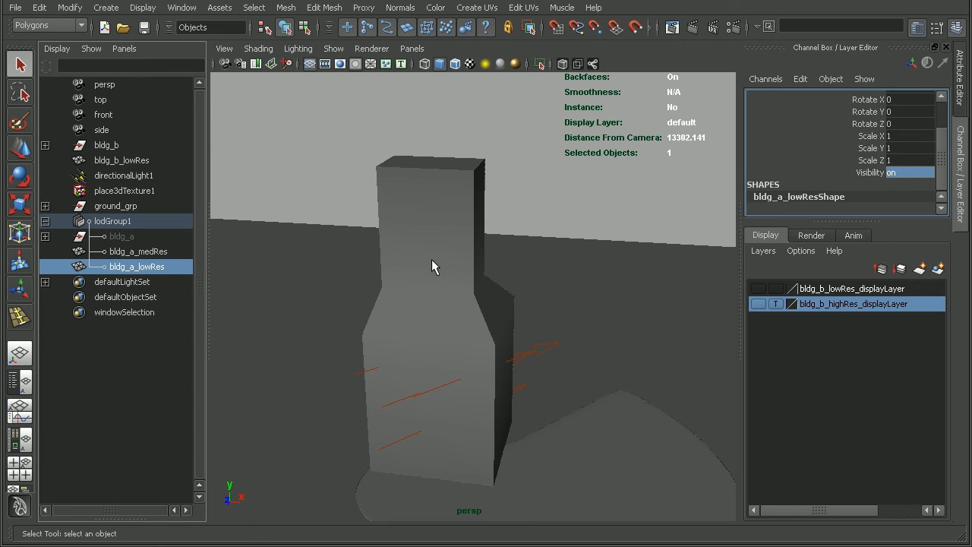
right_click_drag(431, 259, 317, 254, "alt")
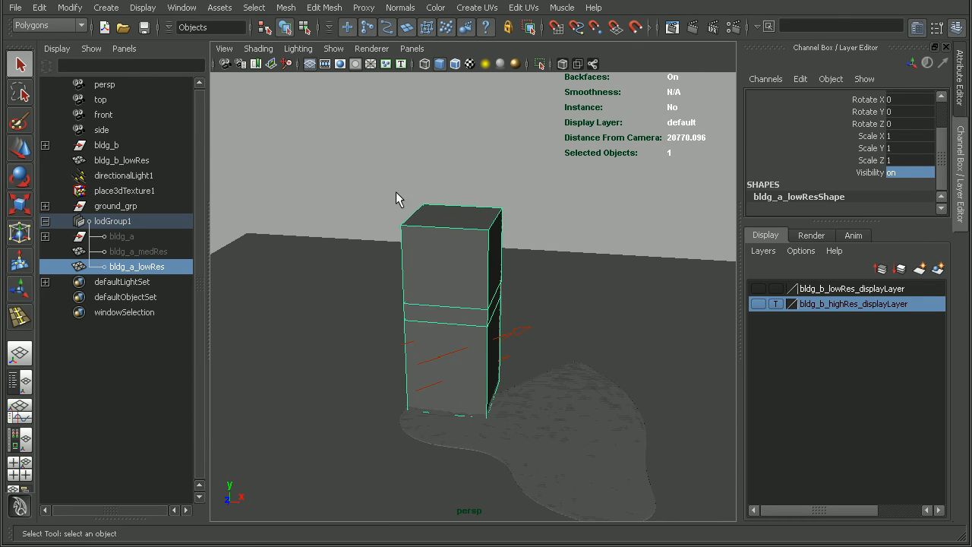
left_click(401, 192)
mouse_move(541, 353)
right_mouse_down("alt")
mouse_move(506, 324)
mouse_move(710, 311)
right_mouse_up("alt")
right_click_drag(527, 300, 500, 147, "alt")
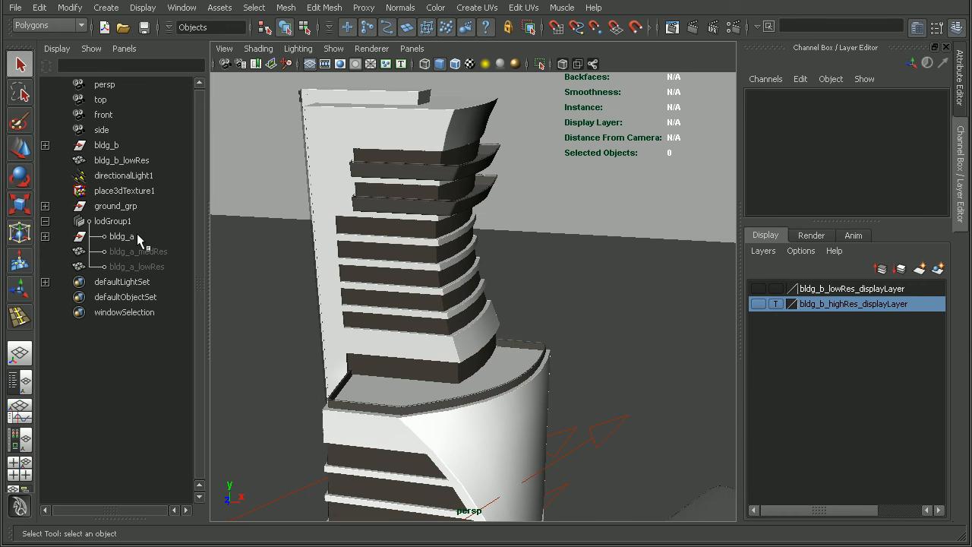
mouse_move(532, 296)
right_mouse_down("alt")
mouse_move(452, 311)
mouse_move(452, 250)
right_mouse_up("alt")
mouse_move(398, 380)
right_mouse_down("alt")
mouse_move(631, 387)
mouse_move(628, 304)
right_mouse_up("alt")
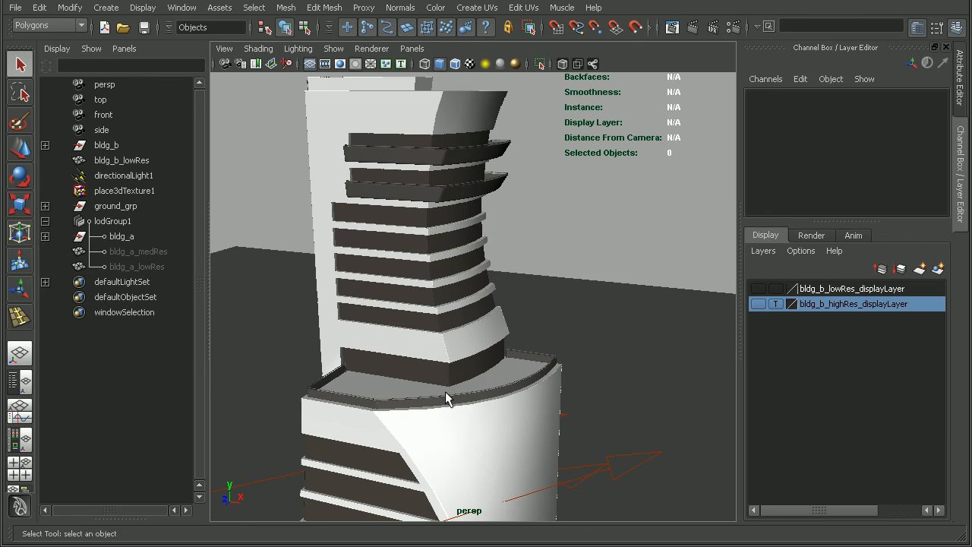
mouse_move(447, 399)
right_mouse_down("alt")
mouse_move(627, 348)
mouse_move(400, 315)
right_mouse_up("alt")
left_click_drag(400, 315, 458, 330, "alt")
mouse_move(458, 330)
right_mouse_down("alt")
mouse_move(531, 341)
mouse_move(524, 337)
right_mouse_up("alt")
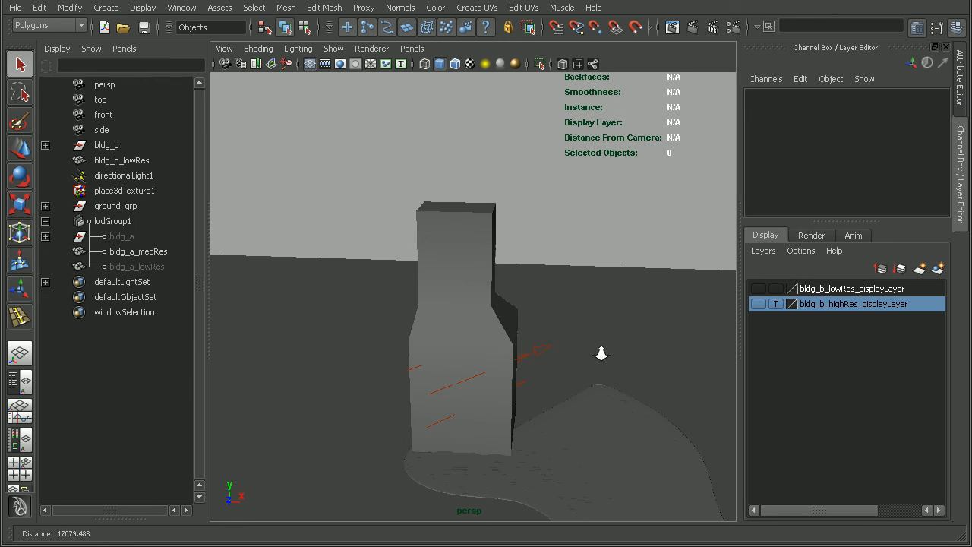
right_click_drag(600, 352, 519, 336, "alt")
left_click_drag(519, 336, 439, 259, "alt")
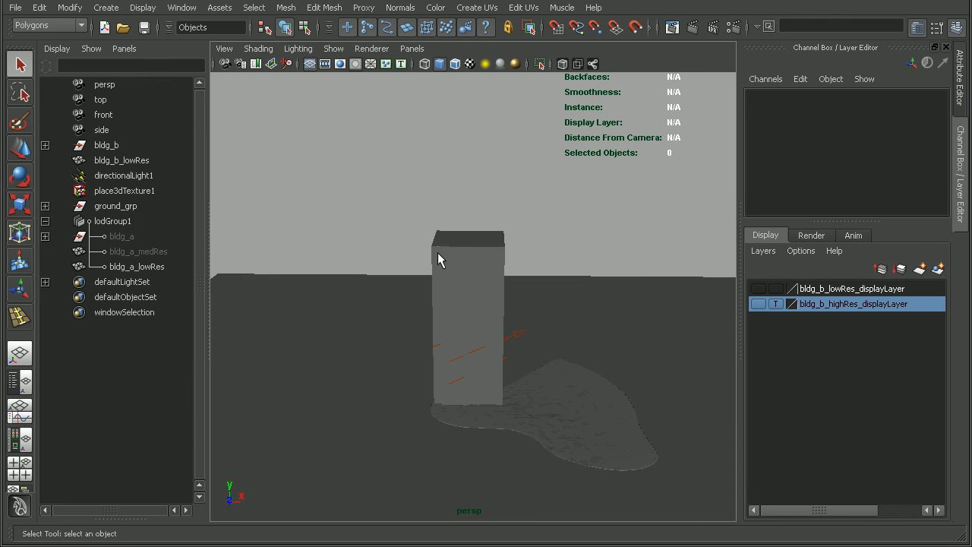
left_click(468, 305)
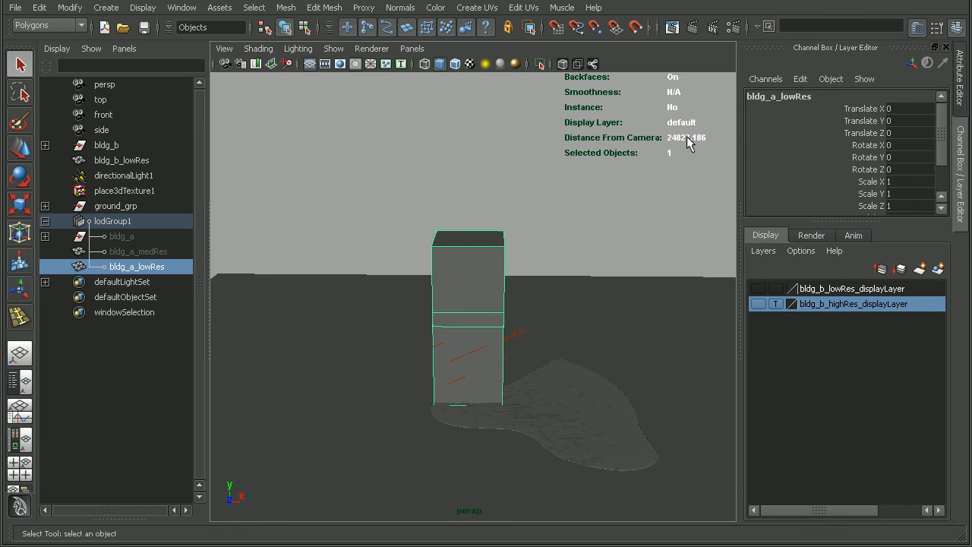
Step: Select lodGroup1 and bring up its Lod Attributes in the Attribute Editor
left_click(114, 221)
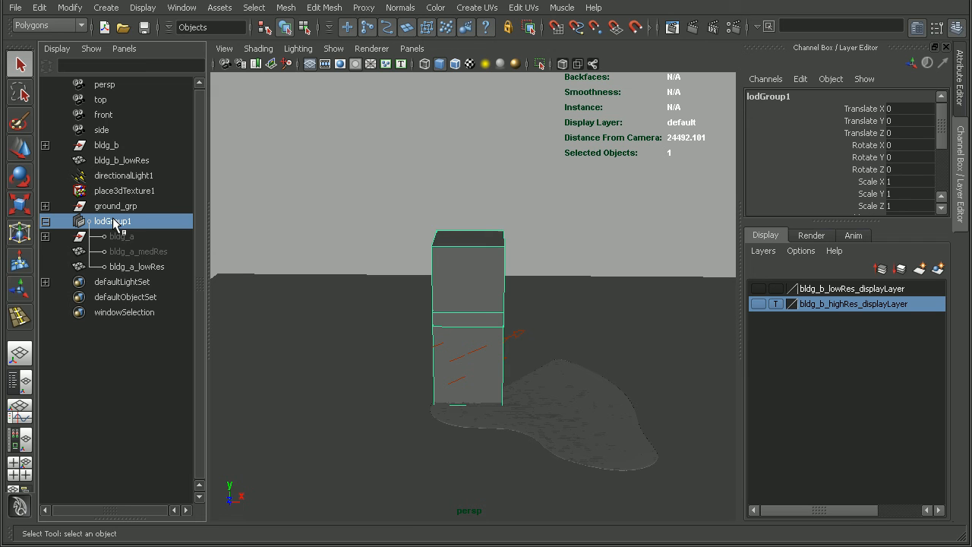
left_click(962, 91)
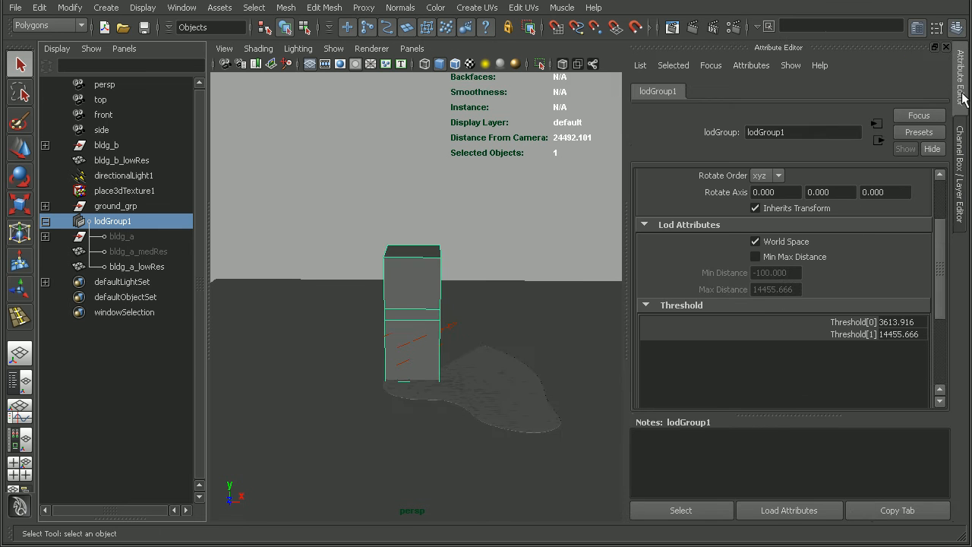
left_click(137, 267)
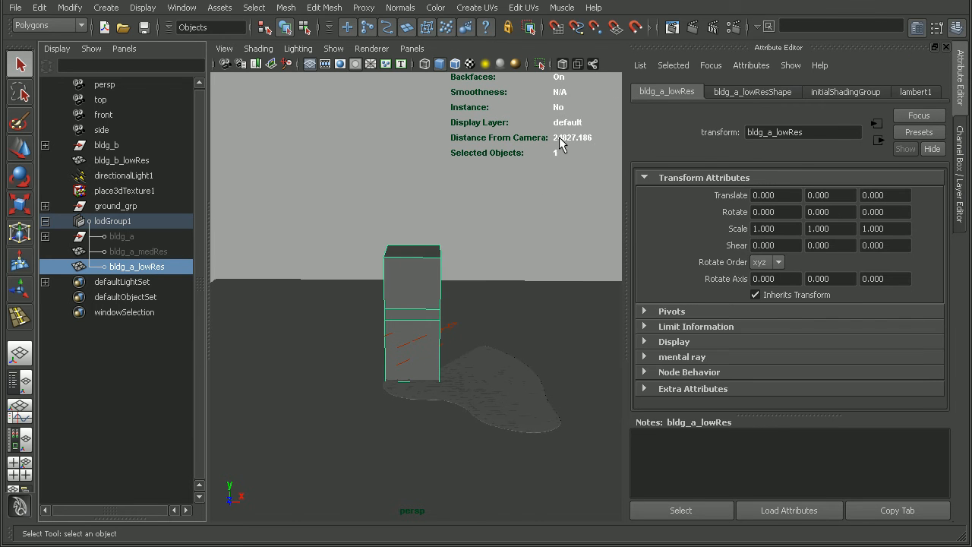
left_click(117, 221)
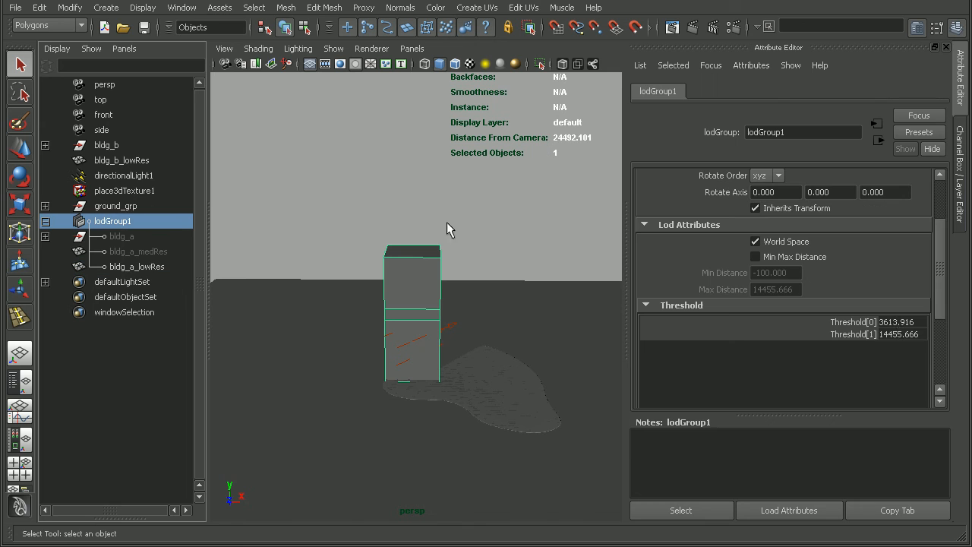
Step: Set Threshold[1] to 25000 and pull back to see the medium-res tower hold
left_click(900, 335)
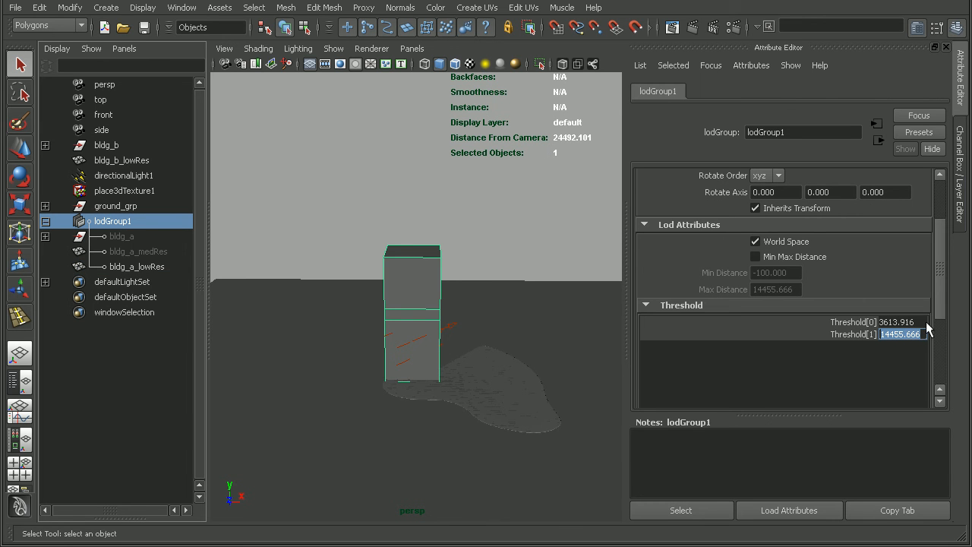
type("25000")
key("Return")
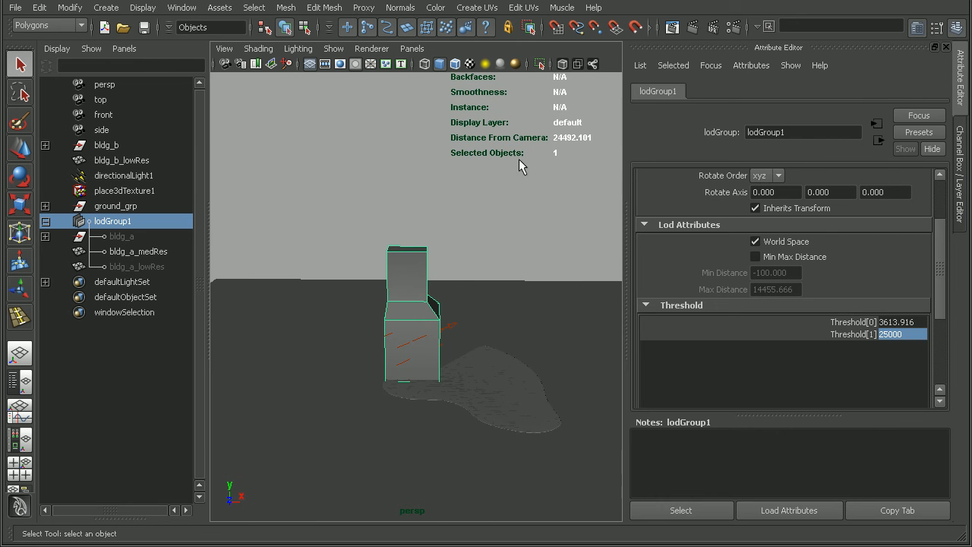
mouse_move(463, 284)
right_mouse_down("alt")
mouse_move(477, 357)
mouse_move(382, 284)
mouse_move(486, 348)
mouse_move(536, 347)
mouse_move(384, 337)
mouse_move(512, 337)
mouse_move(473, 340)
right_mouse_up("alt")
left_click_drag(473, 341, 355, 174, "alt")
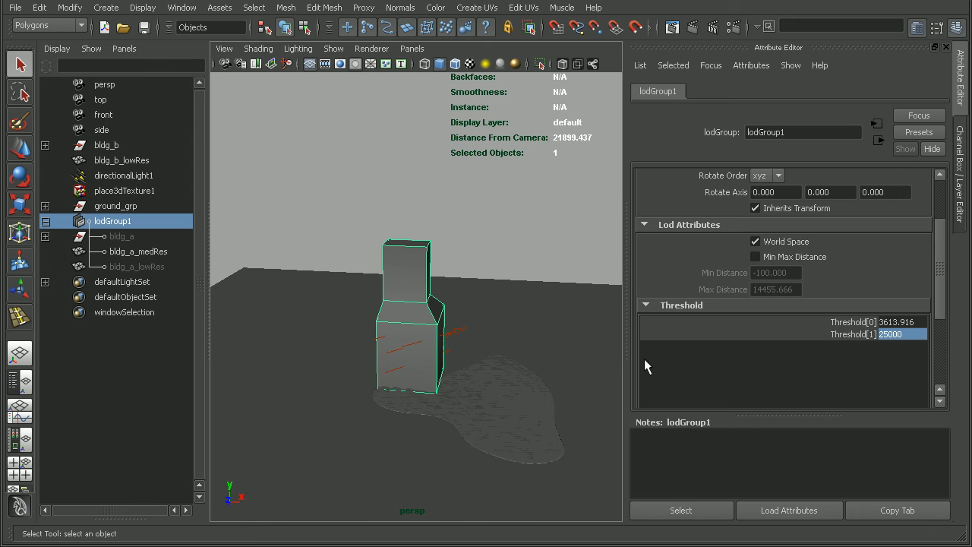
Step: Dolly in and far out to see the tower vanish at the Min Max Distance limit
mouse_move(335, 353)
right_mouse_down("alt")
mouse_move(463, 371)
mouse_move(481, 342)
right_mouse_up("alt")
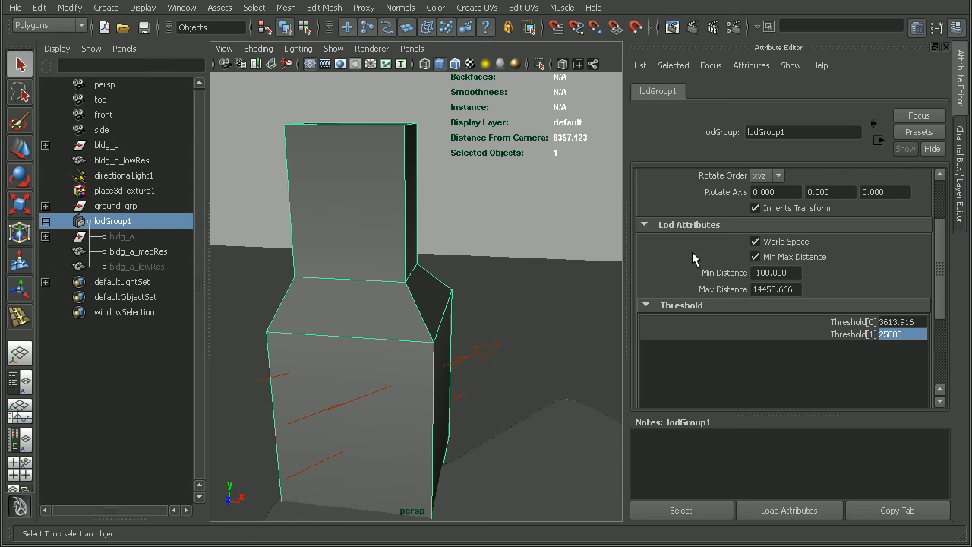
mouse_move(522, 284)
right_mouse_down("alt")
mouse_move(369, 260)
mouse_move(339, 236)
right_mouse_up("alt")
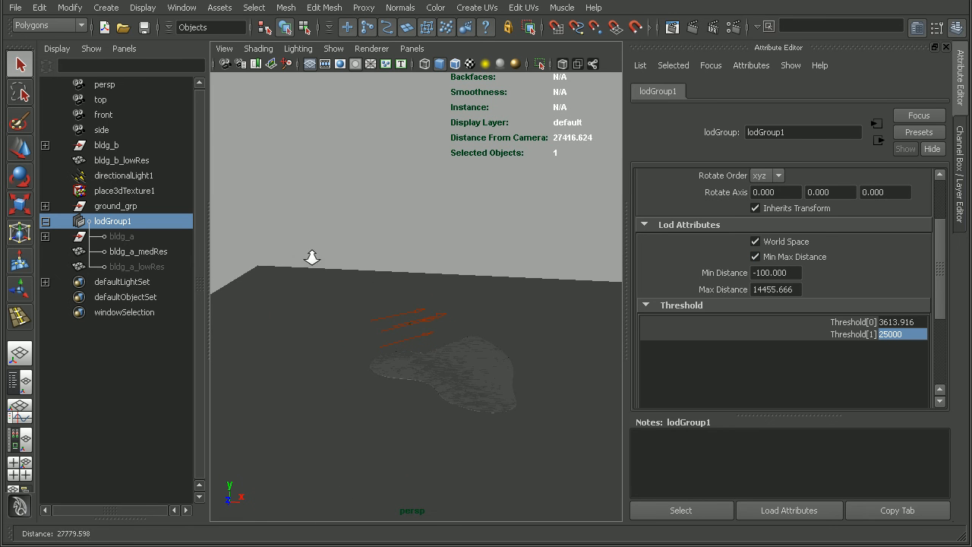
right_click_drag(379, 332, 649, 346, "alt")
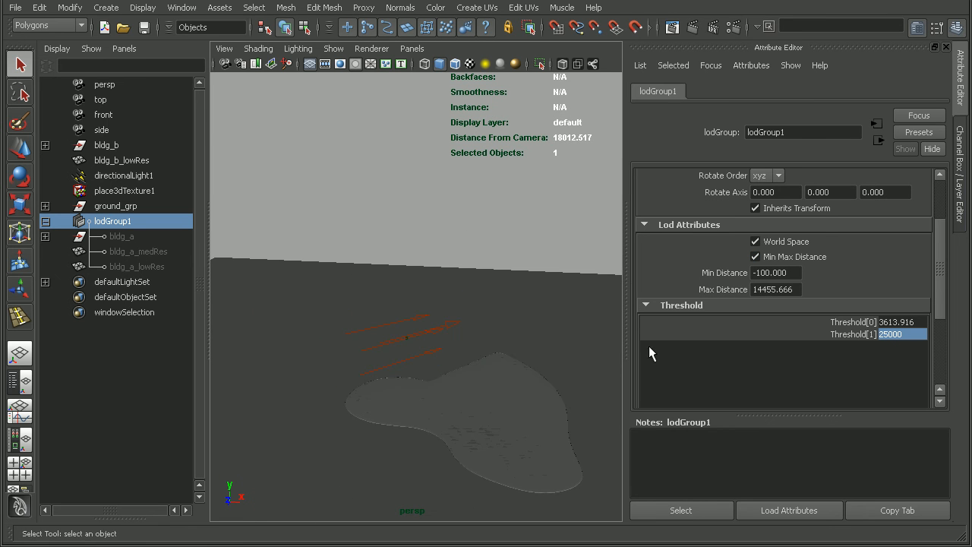
left_click_drag(795, 289, 751, 289)
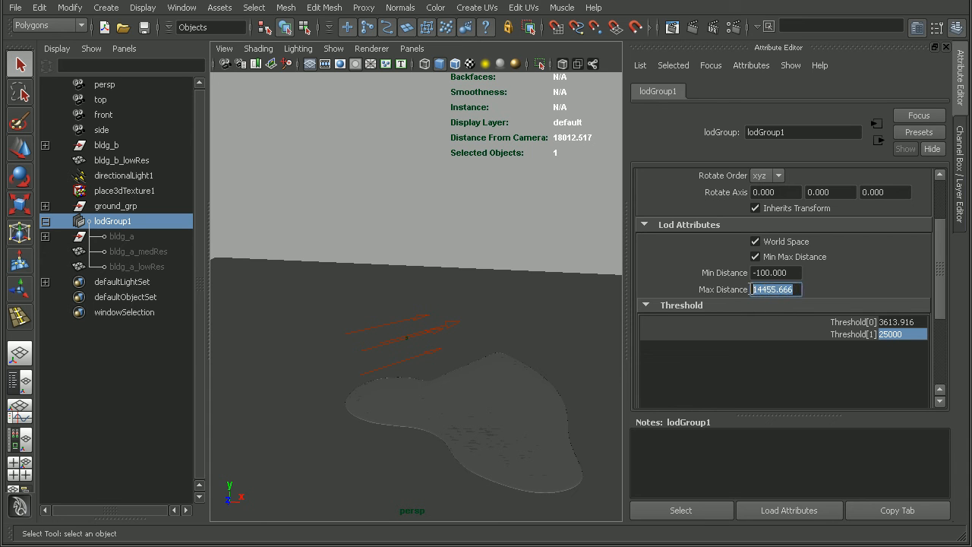
Step: Pull the camera much farther back and set lodGroup1's Max Distance to 75000
right_click_drag(529, 371, 405, 340, "alt")
left_click_drag(405, 340, 439, 340, "alt")
right_click_drag(439, 340, 446, 342, "alt")
mouse_move(445, 341)
left_mouse_down("alt")
mouse_move(408, 337)
mouse_move(461, 354)
left_mouse_up("alt")
right_click_drag(460, 354, 430, 346, "alt")
left_click_drag(430, 346, 423, 343, "alt")
right_click_drag(423, 343, 428, 339, "alt")
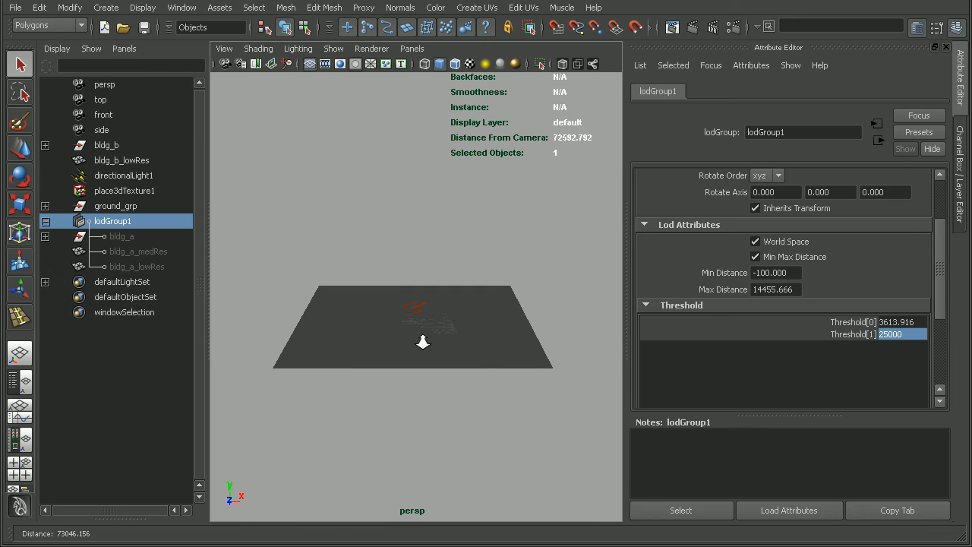
double_click(773, 291)
type("75000")
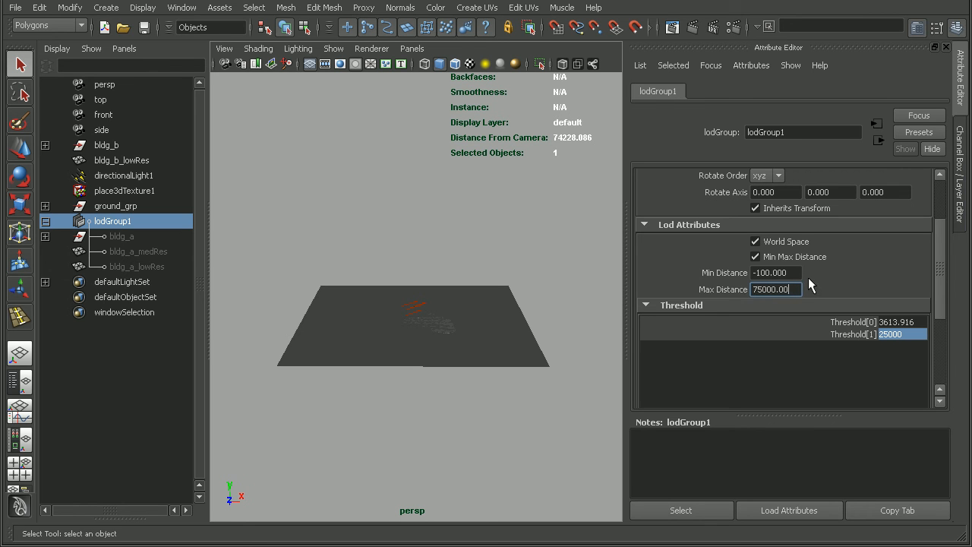
left_click(797, 273)
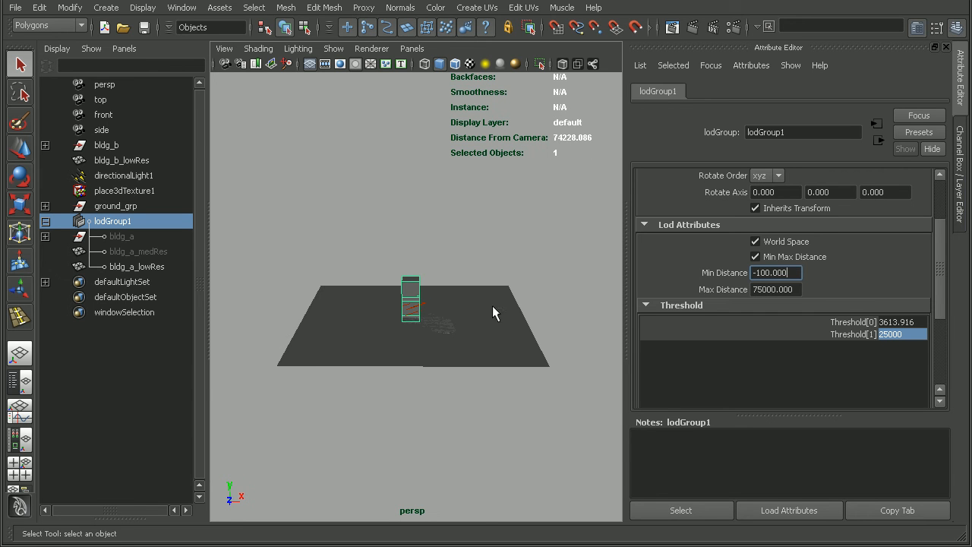
mouse_move(493, 307)
right_mouse_down("alt")
mouse_move(436, 306)
mouse_move(636, 315)
right_mouse_up("alt")
right_click_drag(330, 348, 583, 352, "alt")
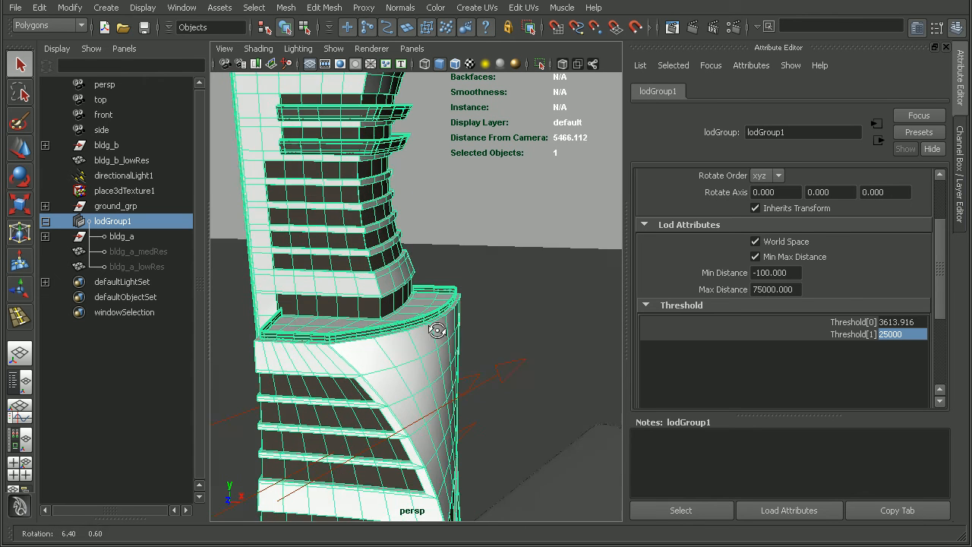
mouse_move(400, 352)
right_mouse_down("alt")
mouse_move(454, 339)
mouse_move(382, 322)
right_mouse_up("alt")
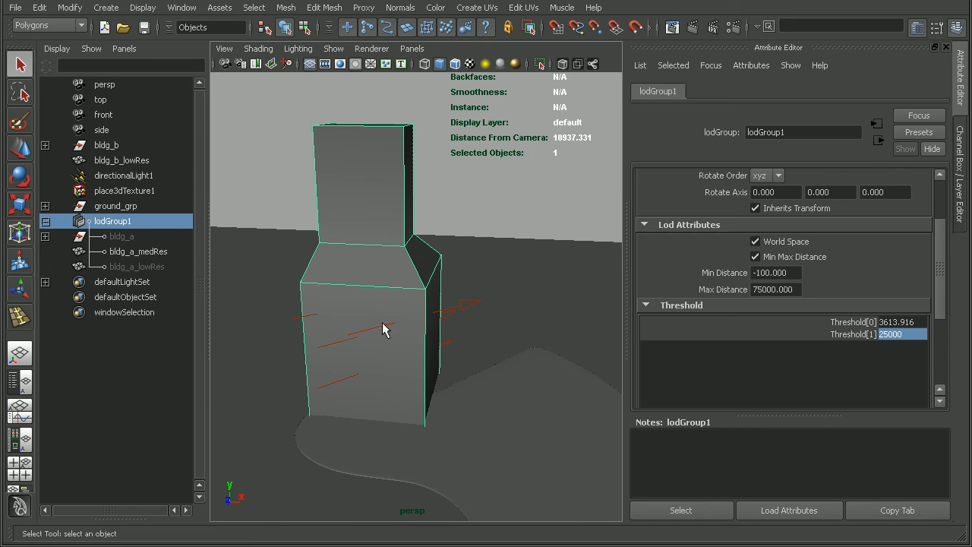